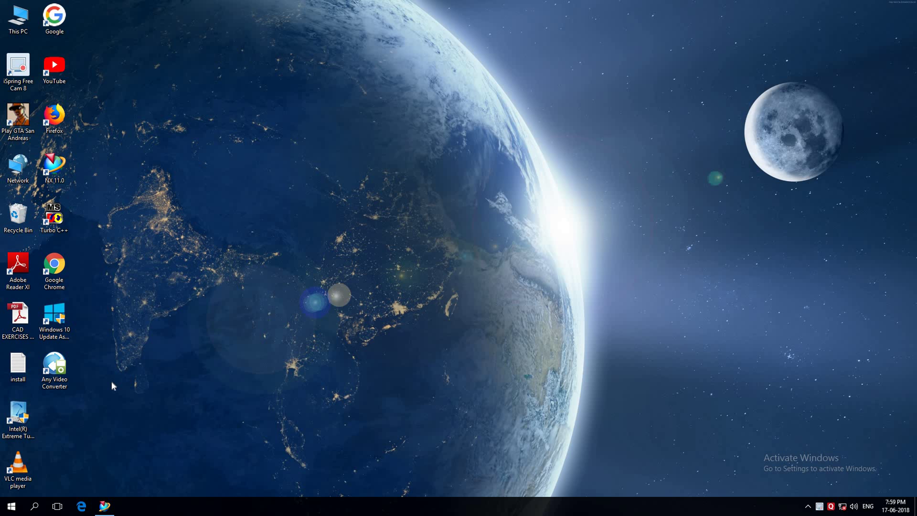
Bring the NX 11 model4 window to the front and start the Profile tool
left_click(104, 506)
left_click(54, 34)
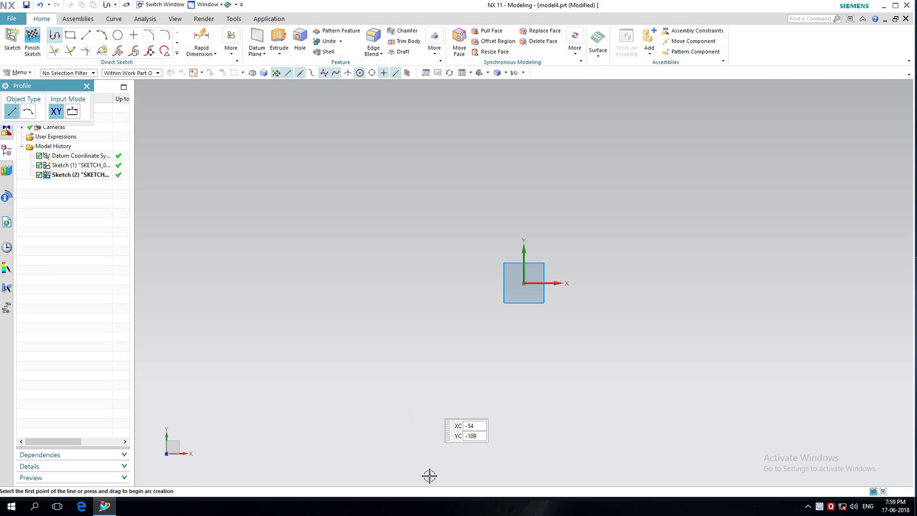
From the origin, draw a 50 vertical left edge and a 5 horizontal top step
left_click(524, 283)
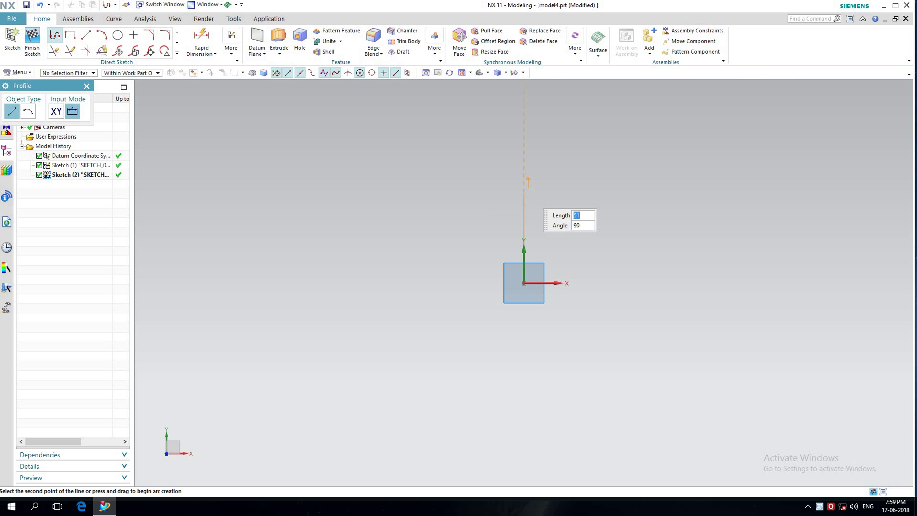
key("Return")
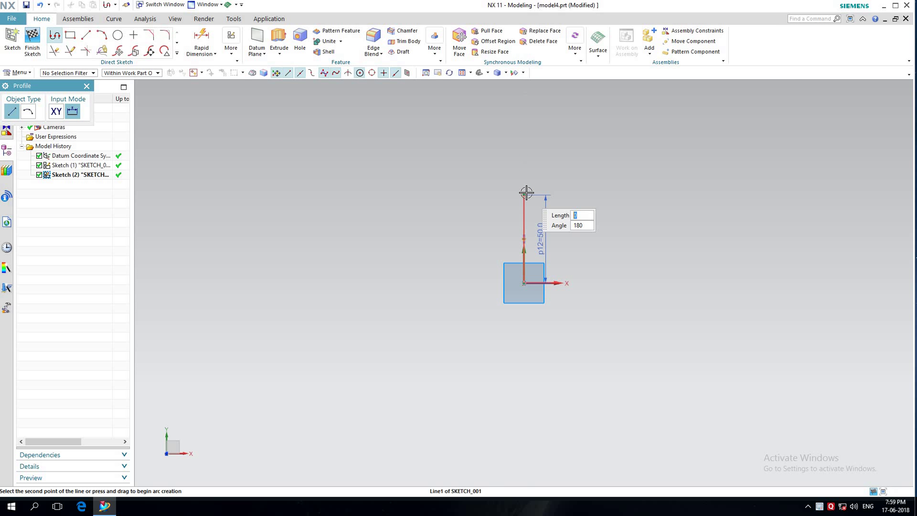
scroll(527, 181, "down", 3)
scroll(528, 178, "up", 3)
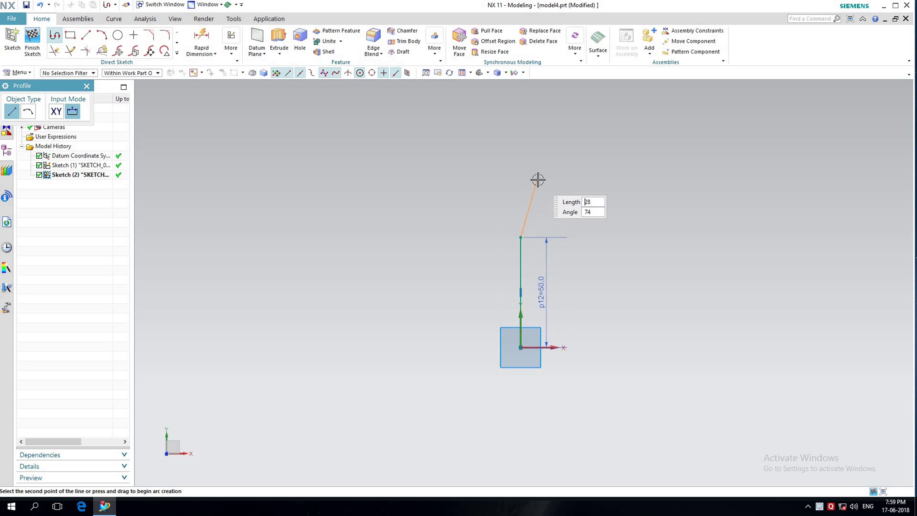
type("22")
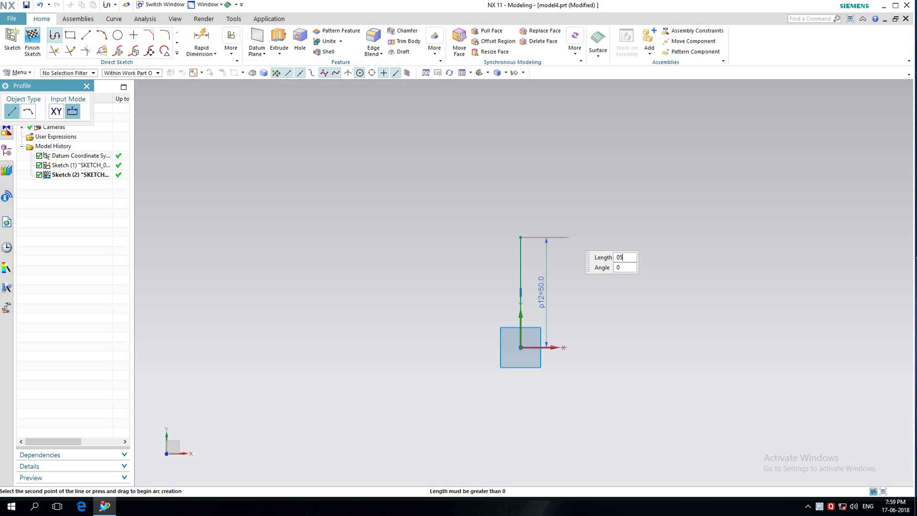
key("Tab")
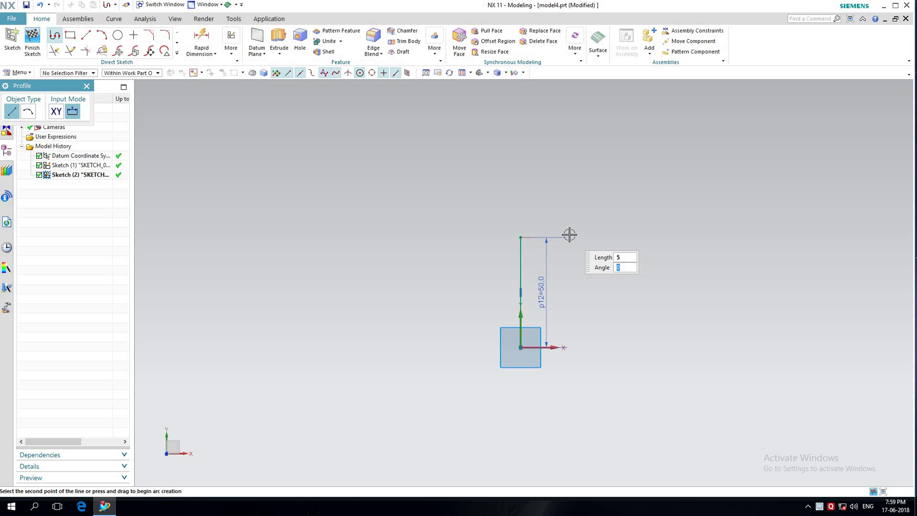
key("Return")
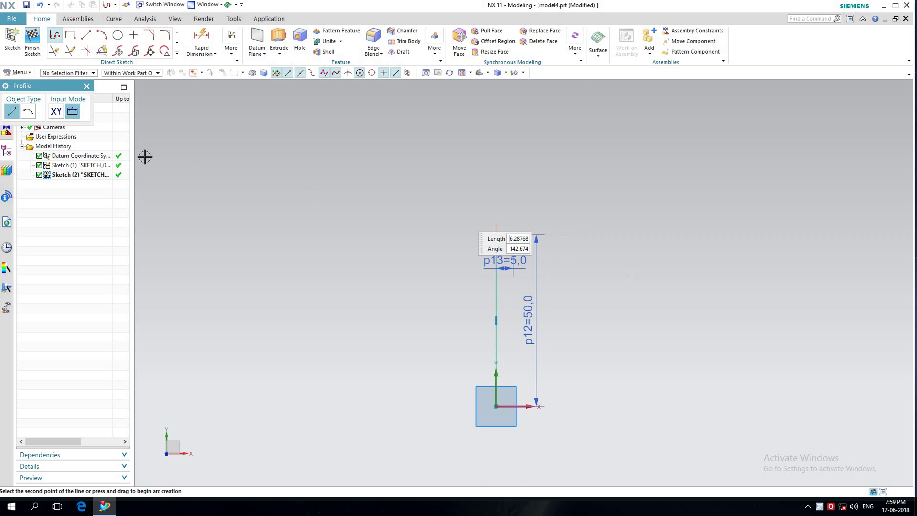
left_click(87, 85)
Draw a second chain from the origin: 25 base right, 35 edge up, 5 step inward
left_click(54, 35)
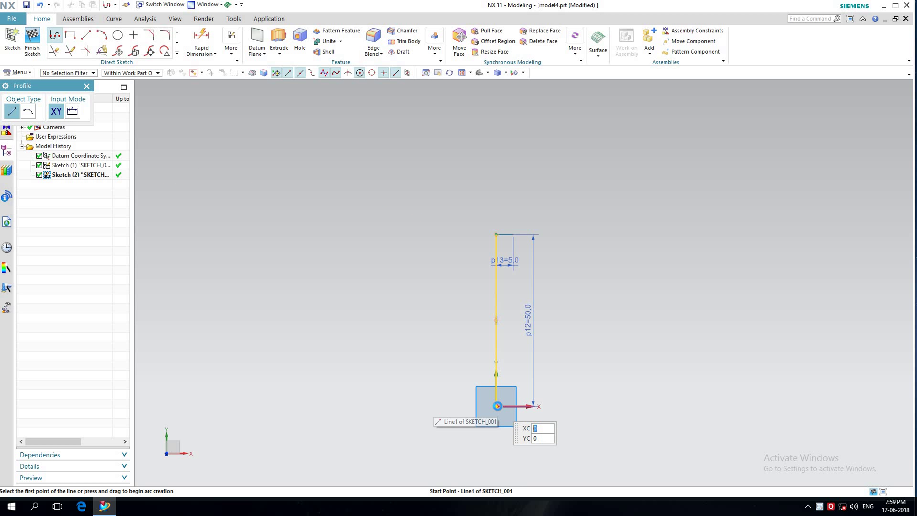
left_click(497, 406)
type("25")
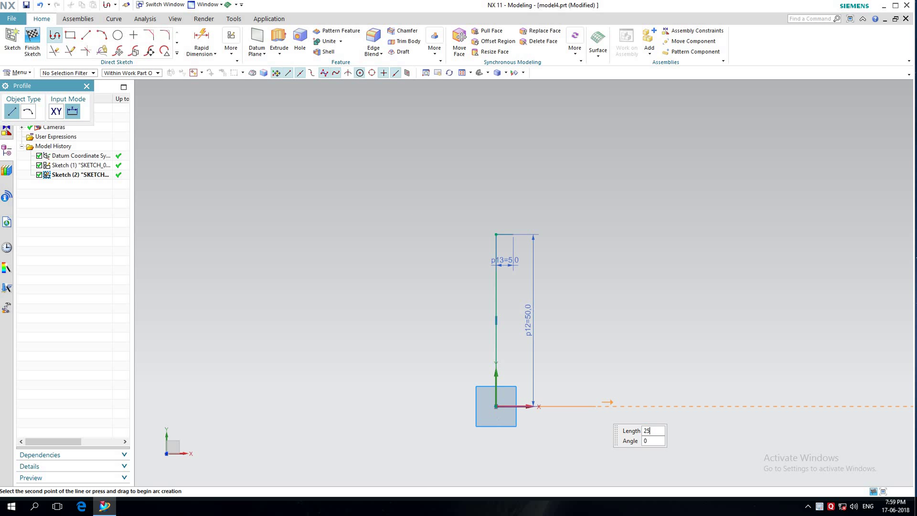
key("Return")
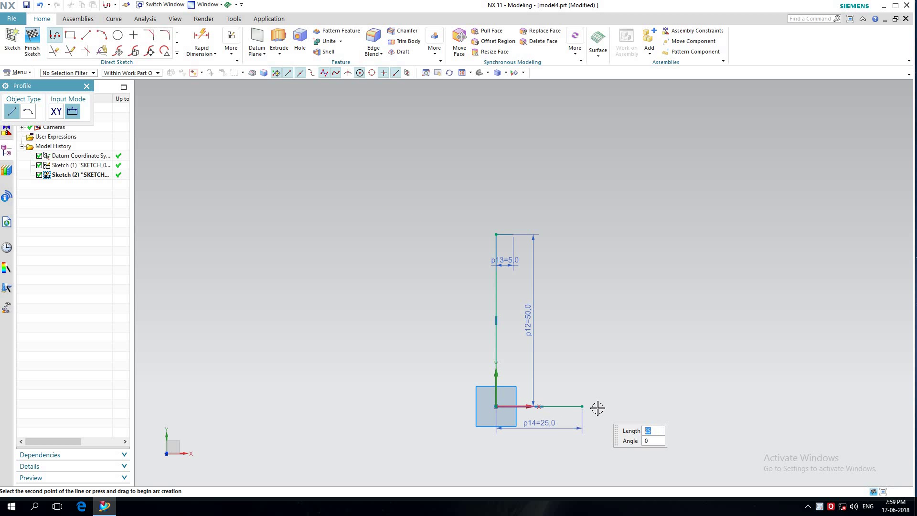
scroll(598, 407, "up", 1)
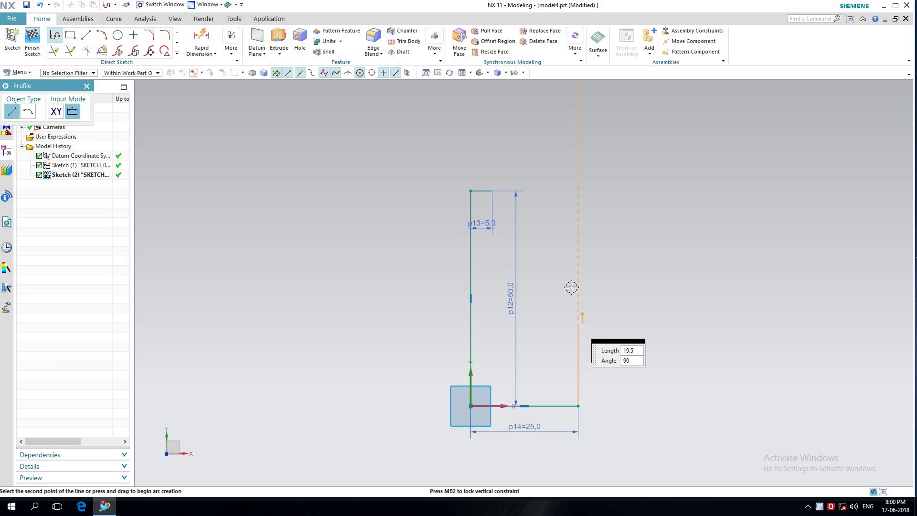
key("Tab")
type("0")
key("Return")
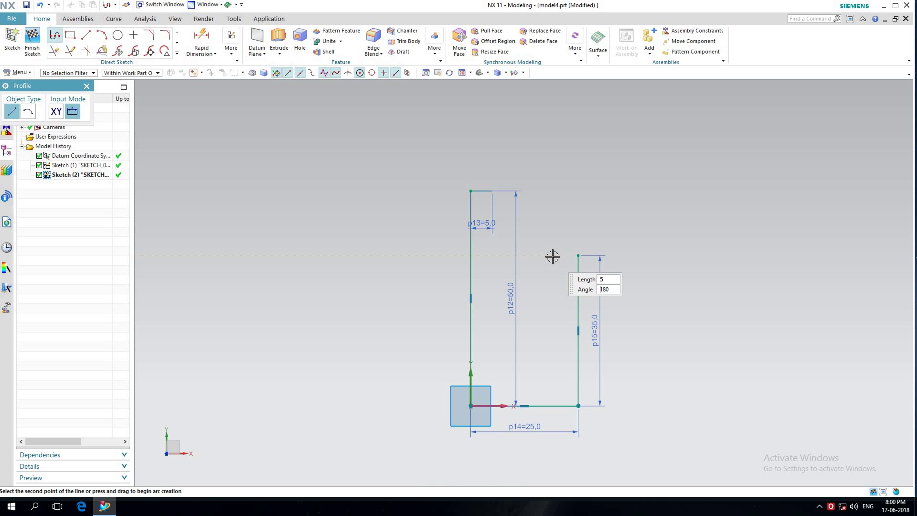
key("Return")
Join the two 5-long step ends with a diagonal line, closing the half outline
left_click(86, 87)
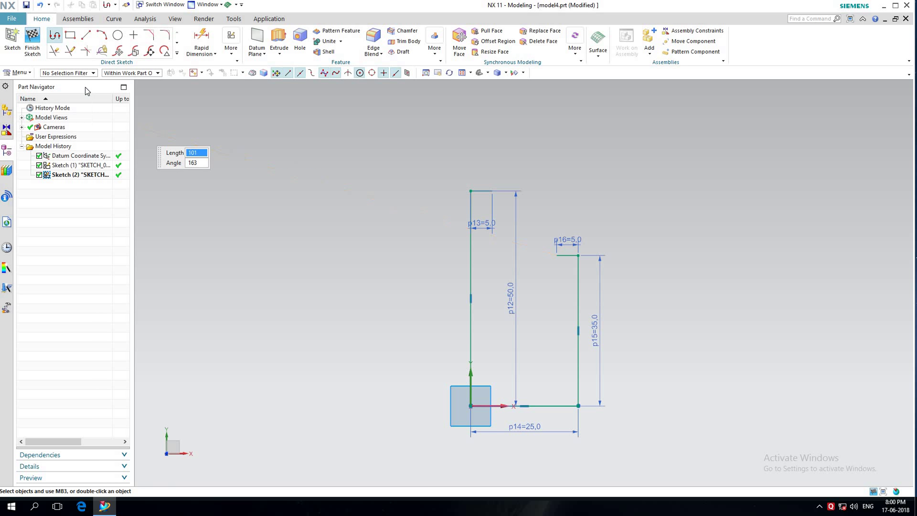
scroll(526, 215, "down", 2)
scroll(506, 200, "up", 4)
left_click(473, 180)
left_click(574, 280)
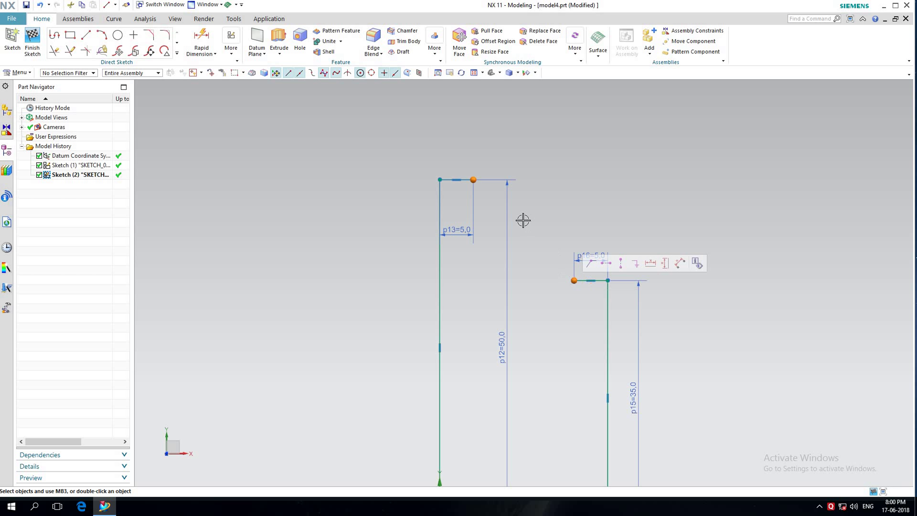
left_click(86, 35)
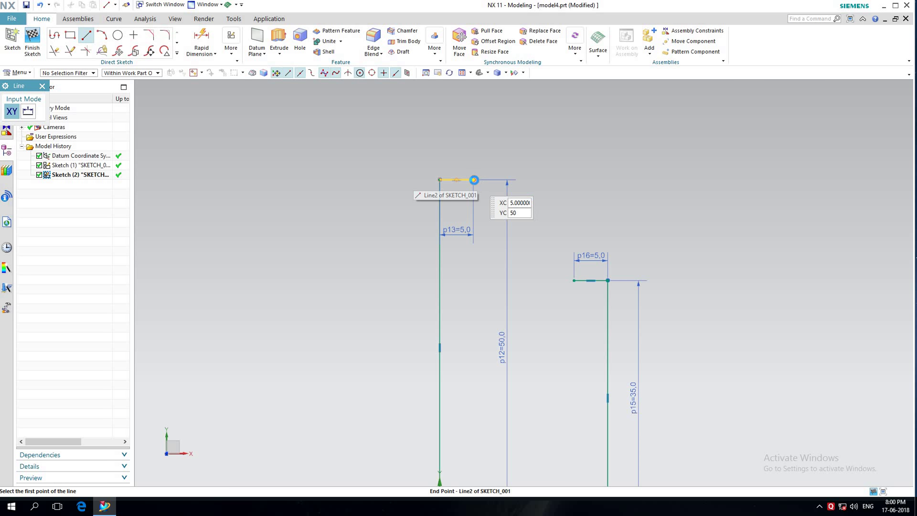
left_click(474, 180)
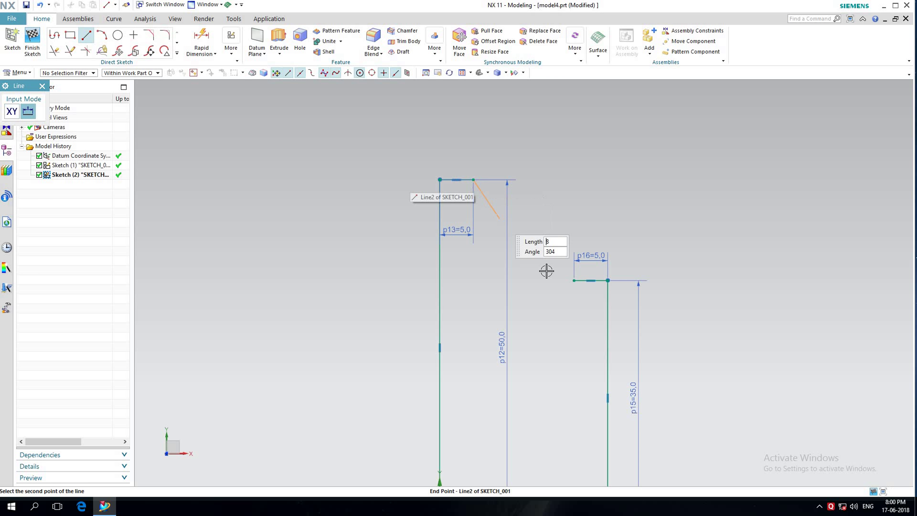
left_click(574, 282)
key("Escape")
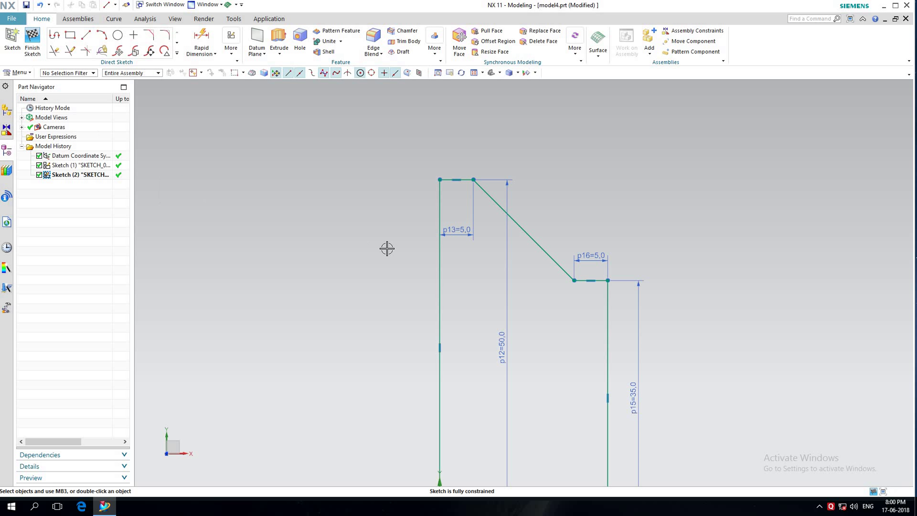
scroll(386, 249, "down", 4)
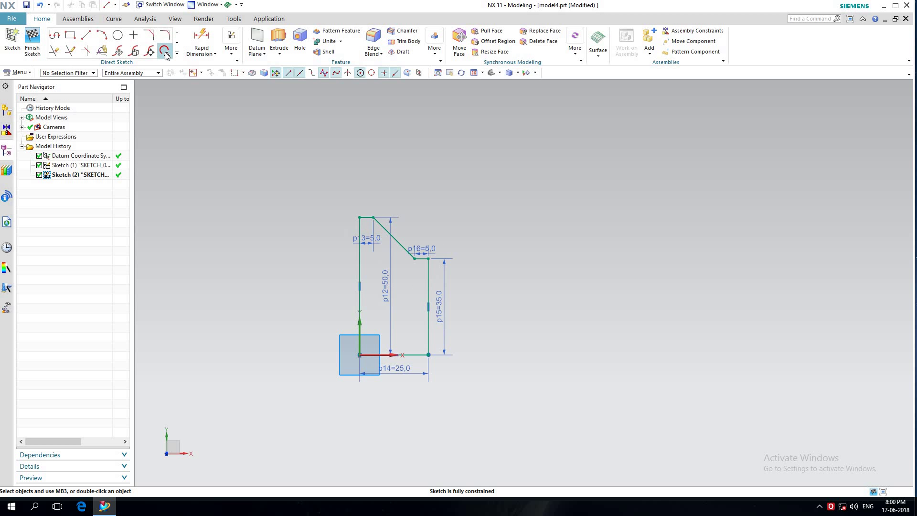
In Mirror Curve with the Single Curve filter, select the five half-outline curves
left_click(177, 53)
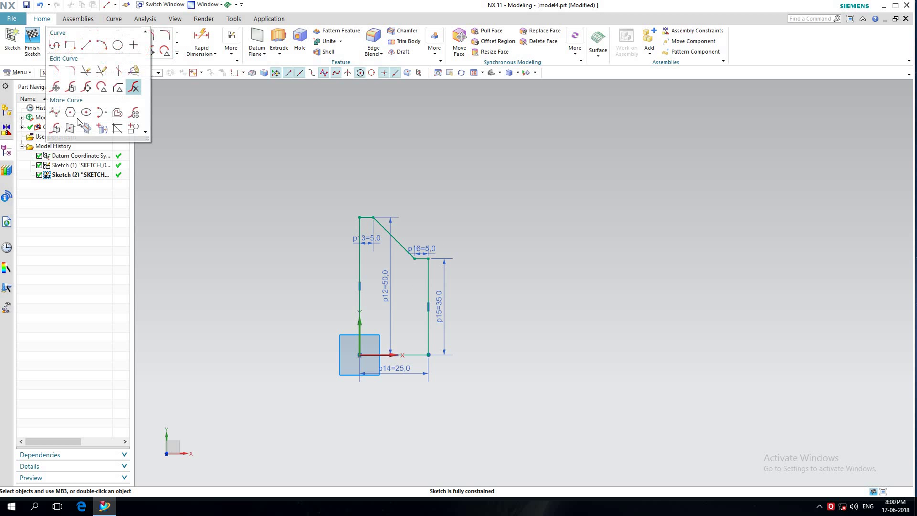
left_click(57, 133)
left_click(291, 75)
scroll(405, 222, "down", 2)
scroll(411, 233, "up", 3)
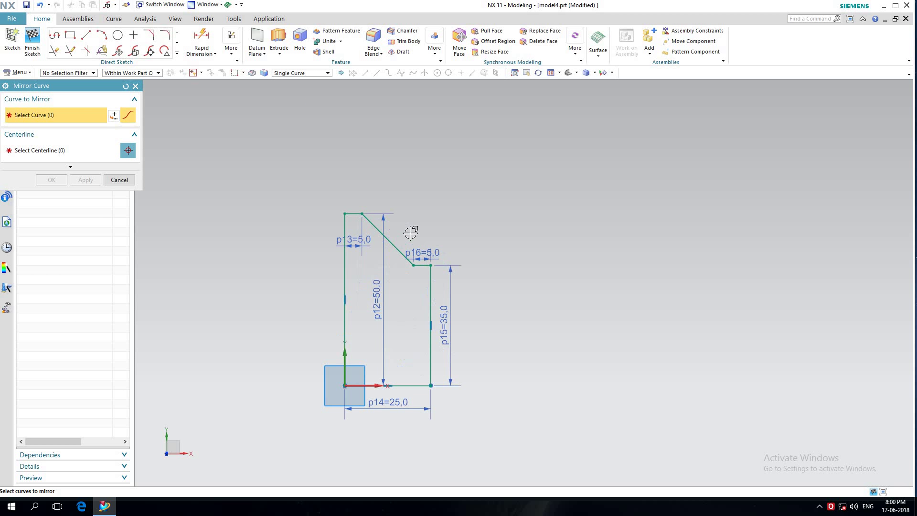
left_click(394, 246)
left_click(356, 214)
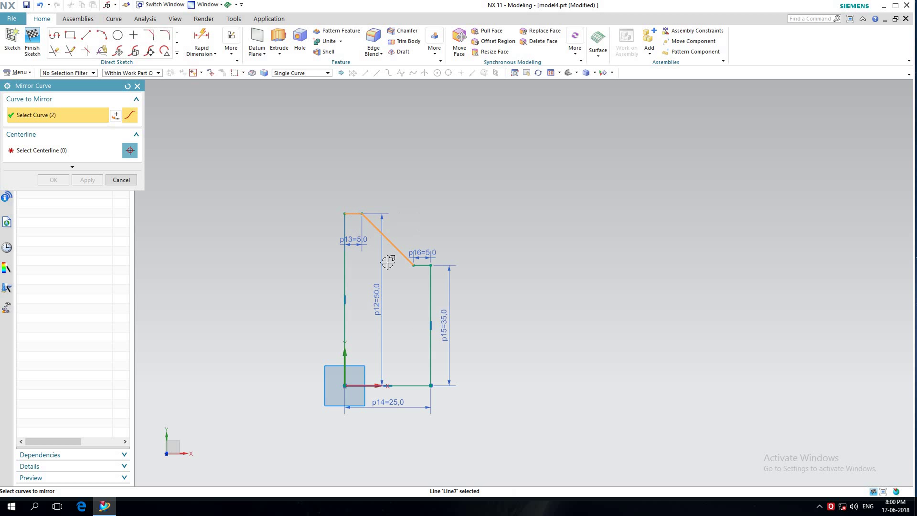
scroll(415, 267, "up", 1)
left_click(415, 269)
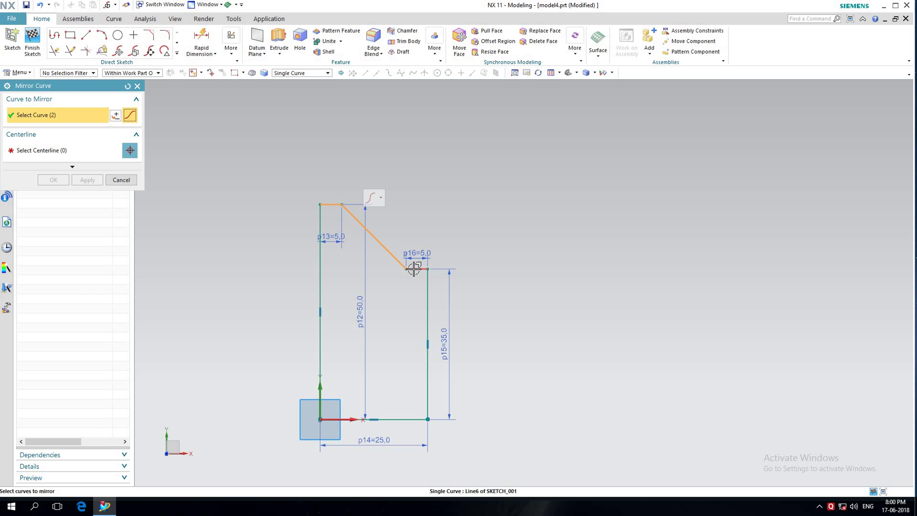
left_click(321, 283)
left_click(405, 419)
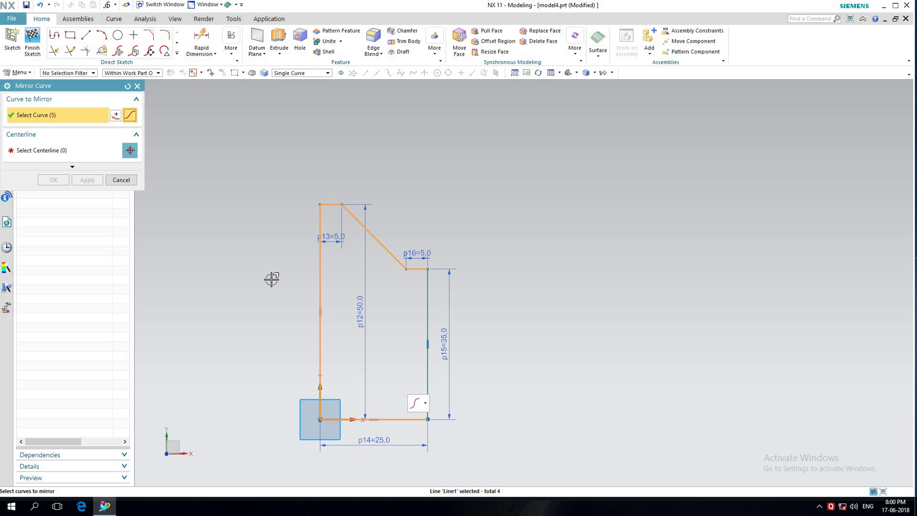
Mirror the selected curves about the right 35 vertical edge as centerline
left_click(65, 153)
left_click(428, 318)
left_click(84, 180)
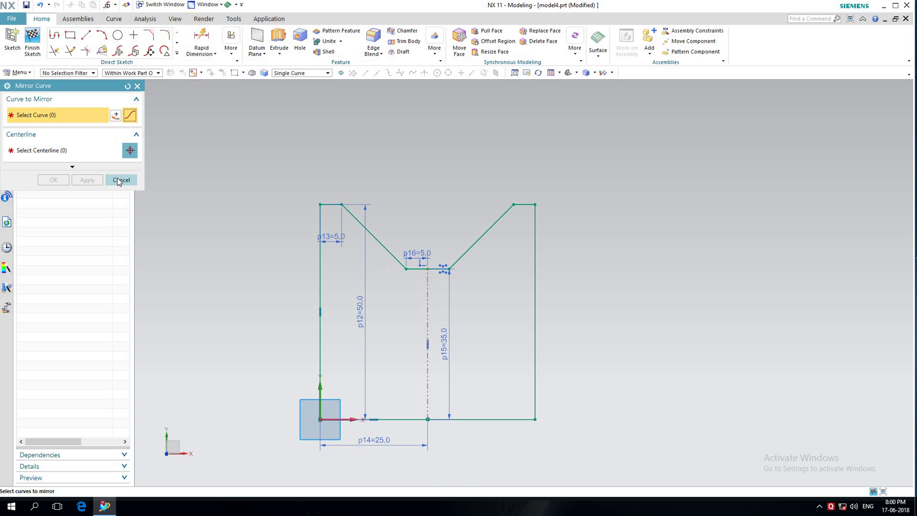
left_click(120, 180)
scroll(351, 190, "down", 1)
scroll(351, 190, "down", 1)
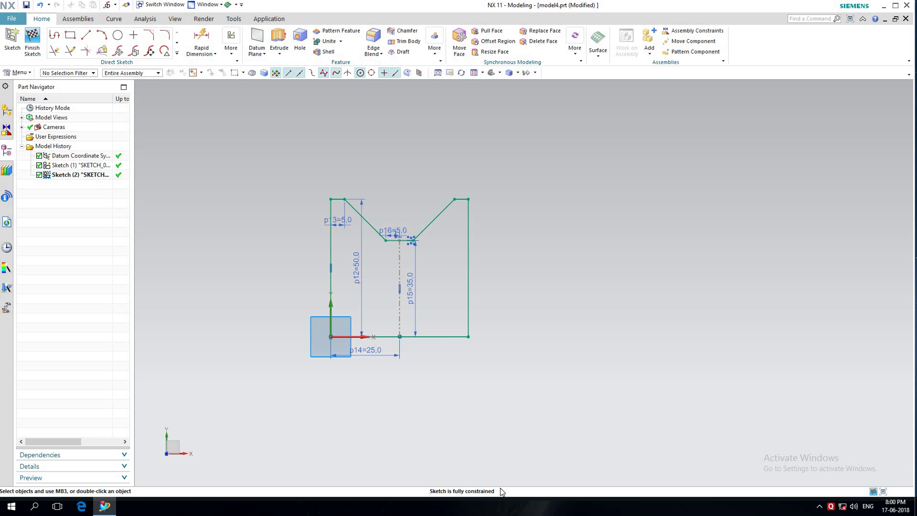
Finish the sketch and rotate the view to an angled perspective
left_click(32, 42)
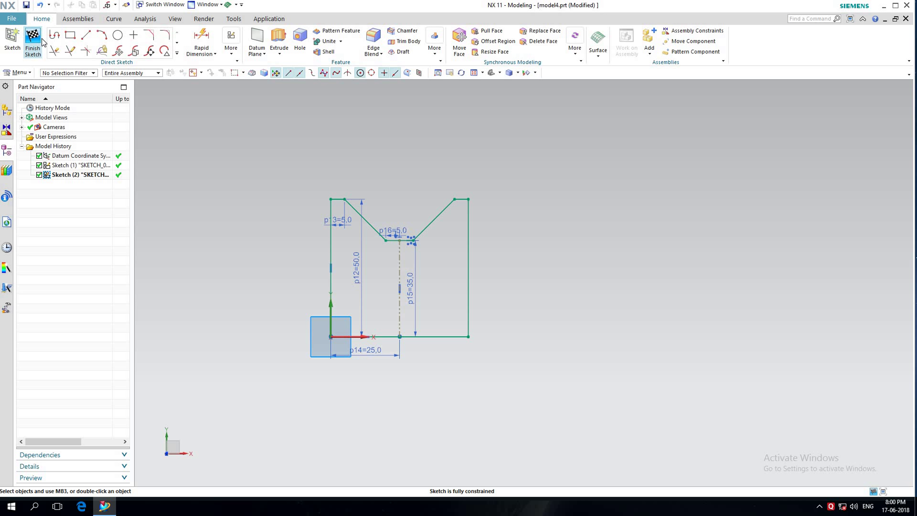
left_click(465, 74)
left_click_drag(455, 164, 498, 166)
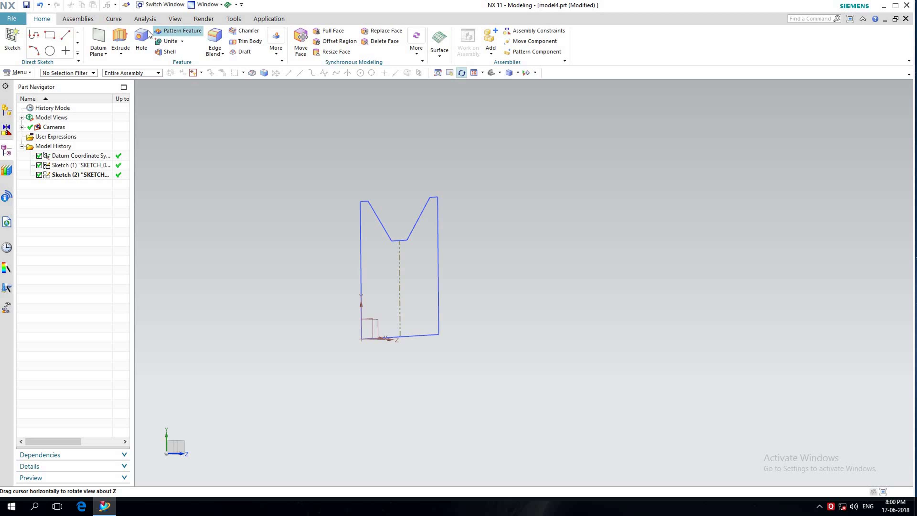
Extrude the V-block profile 20 mm as a separate body with Boolean None
left_click(120, 41)
left_click(375, 221)
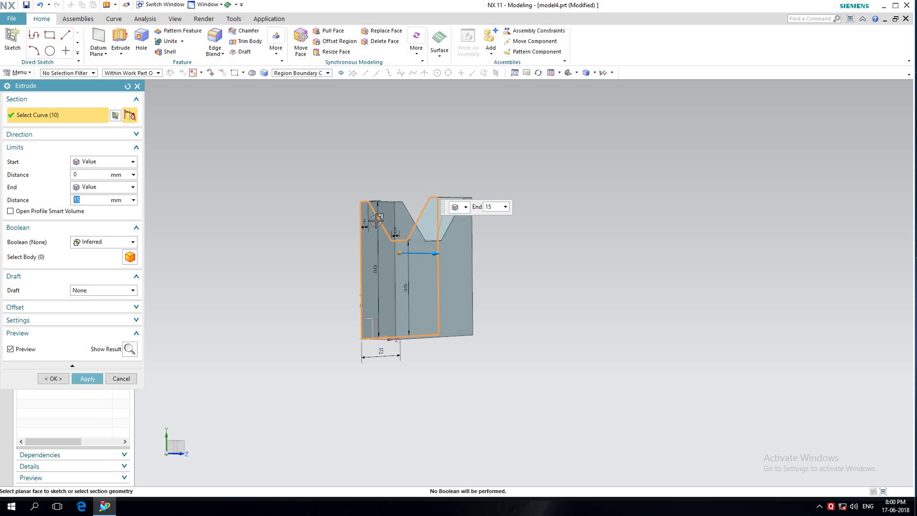
type("20")
key("Return")
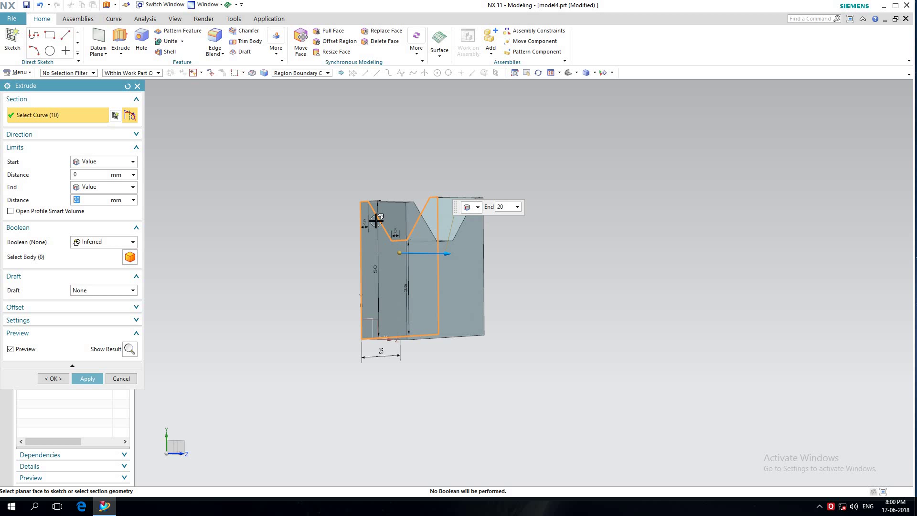
left_click(109, 247)
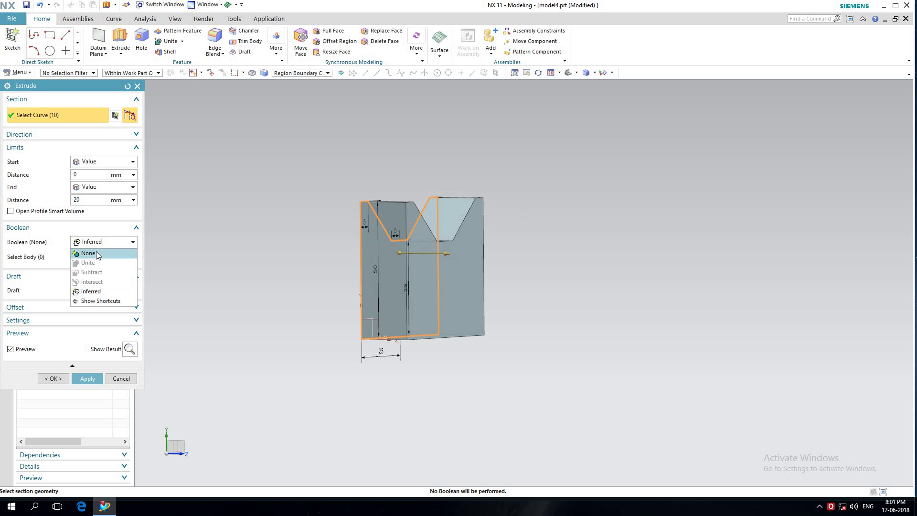
left_click(96, 363)
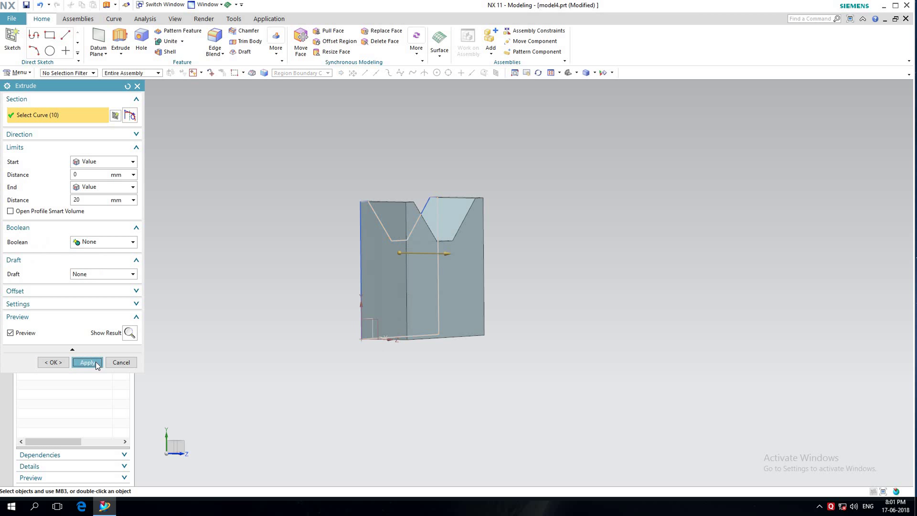
left_click(121, 363)
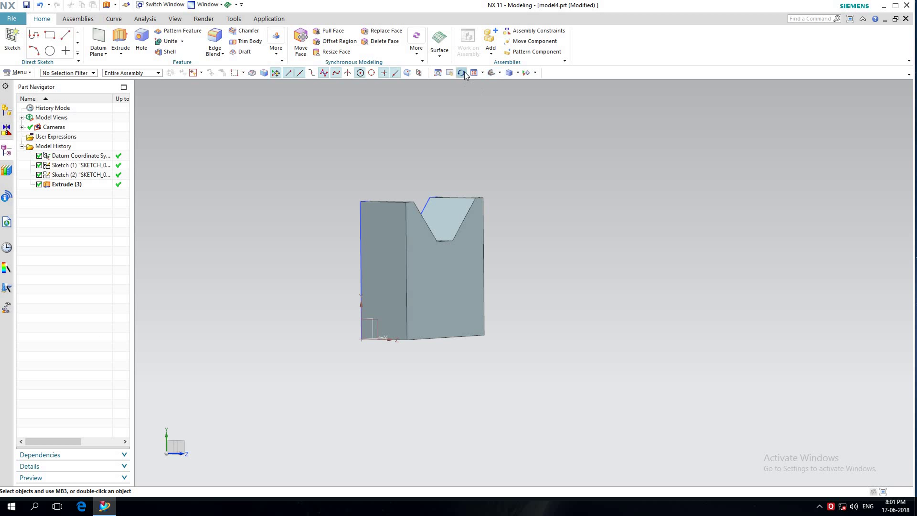
middle_click_drag(487, 117, 534, 107)
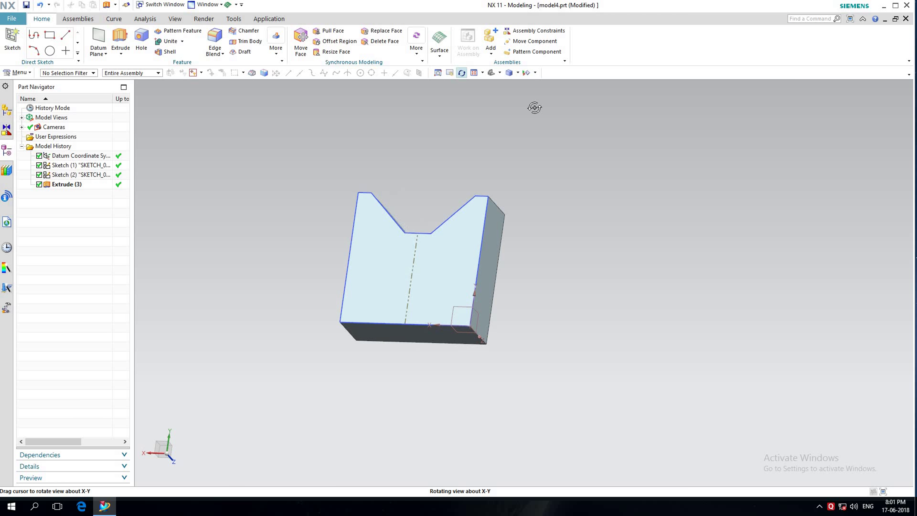
key("s")
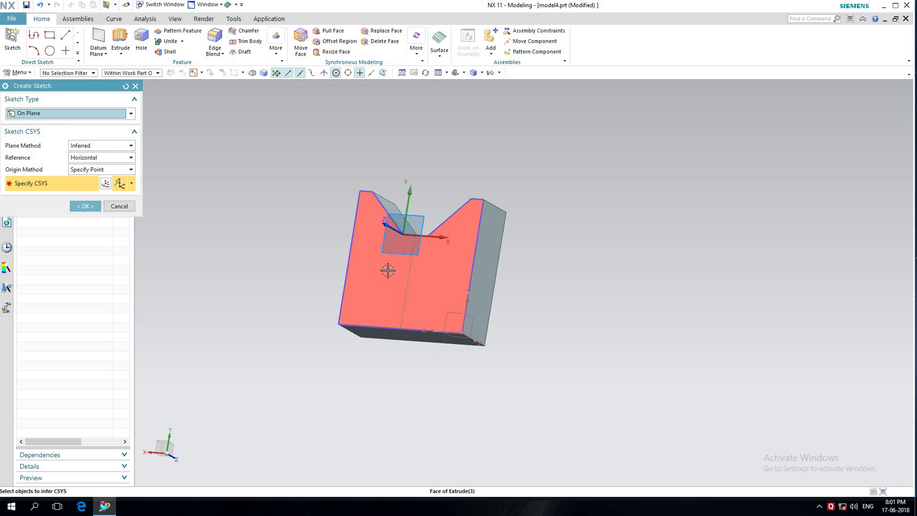
Orbit to the underside and place the new sketch on the V-block's bottom face
mouse_move(415, 102)
middle_mouse_down()
mouse_move(464, 123)
mouse_move(427, 231)
middle_mouse_up()
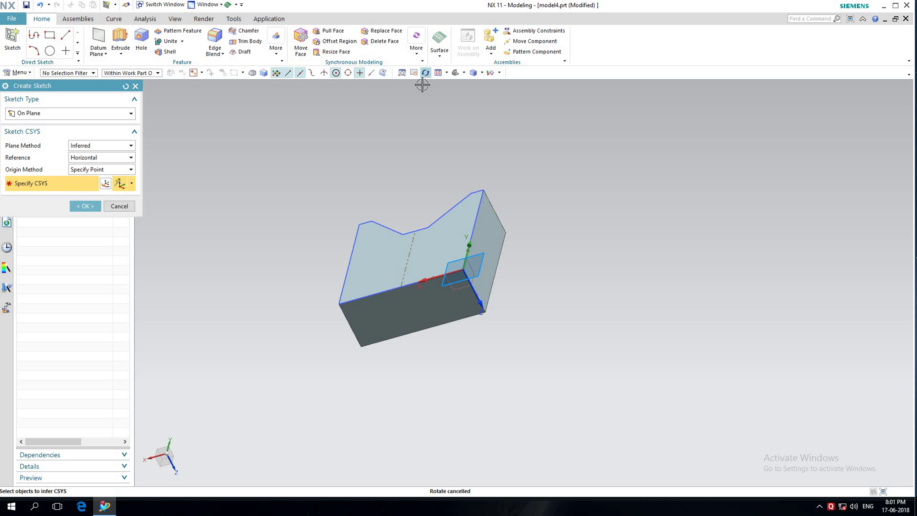
left_click(401, 318)
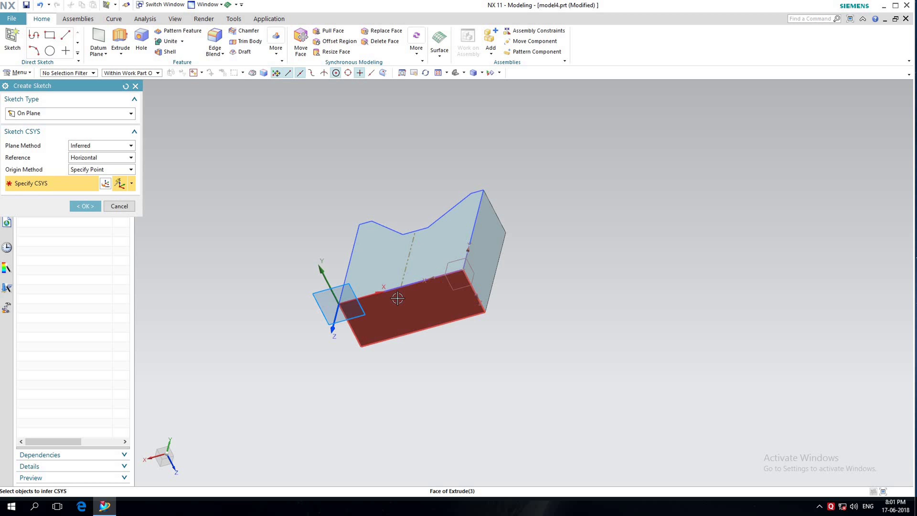
left_click(85, 206)
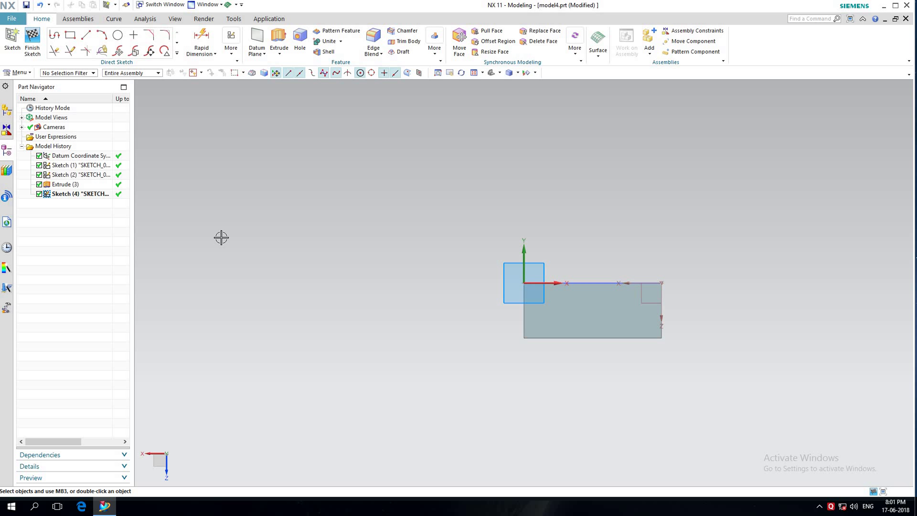
Draw a step profile from the origin: 10 mm up, 10 mm across, 5 mm down
left_click(54, 35)
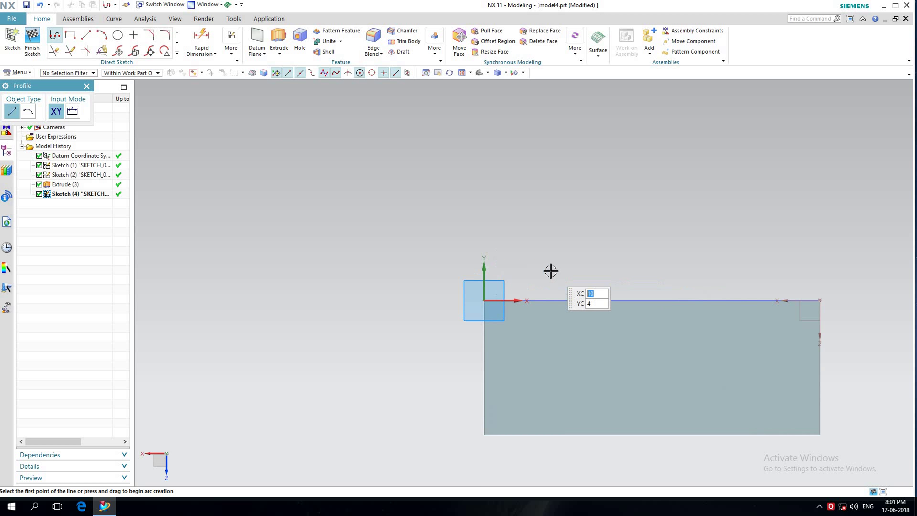
scroll(551, 270, "up", 5)
left_click(446, 317)
type("10")
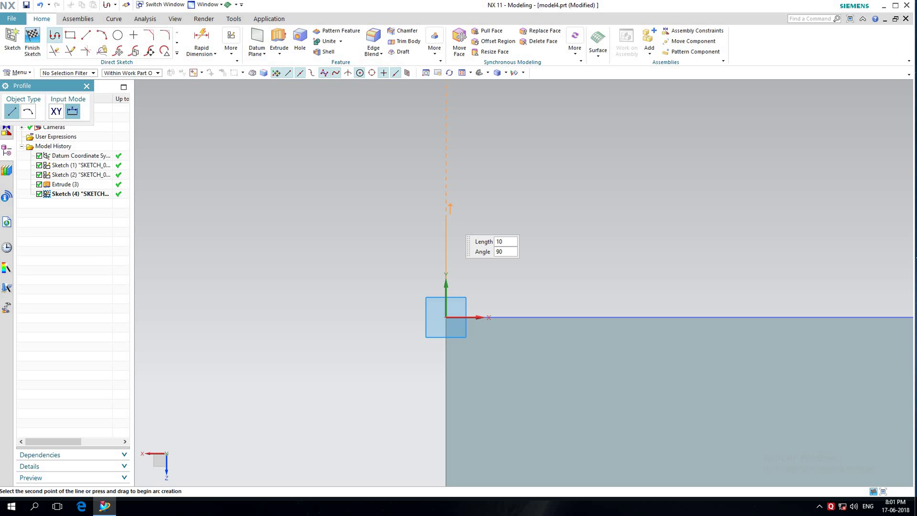
key("Return")
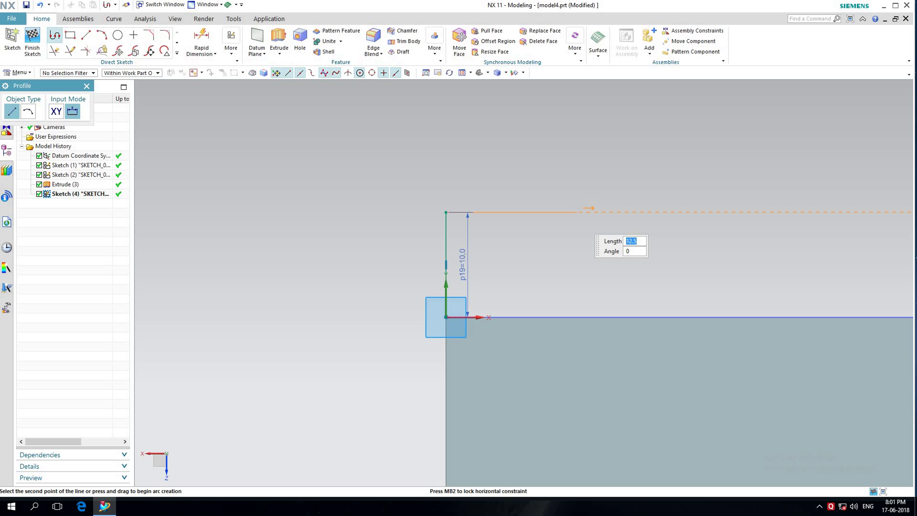
key("Return")
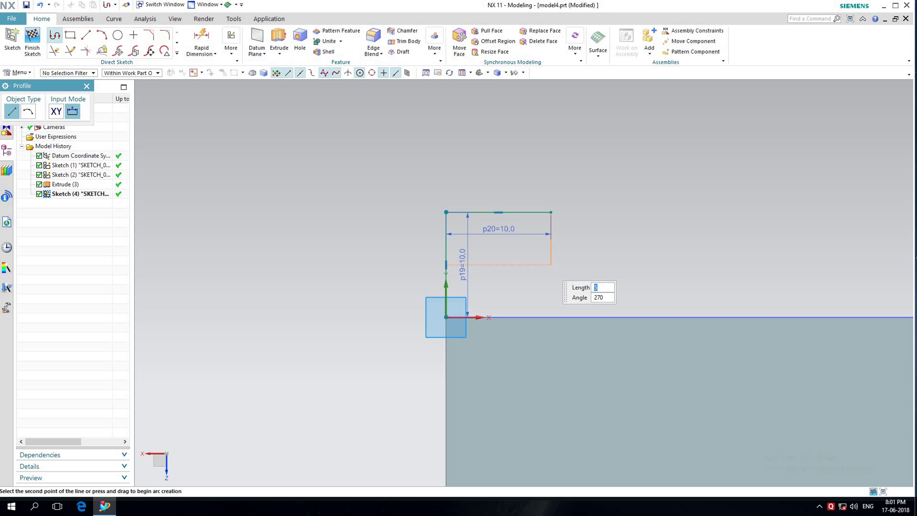
key("Return")
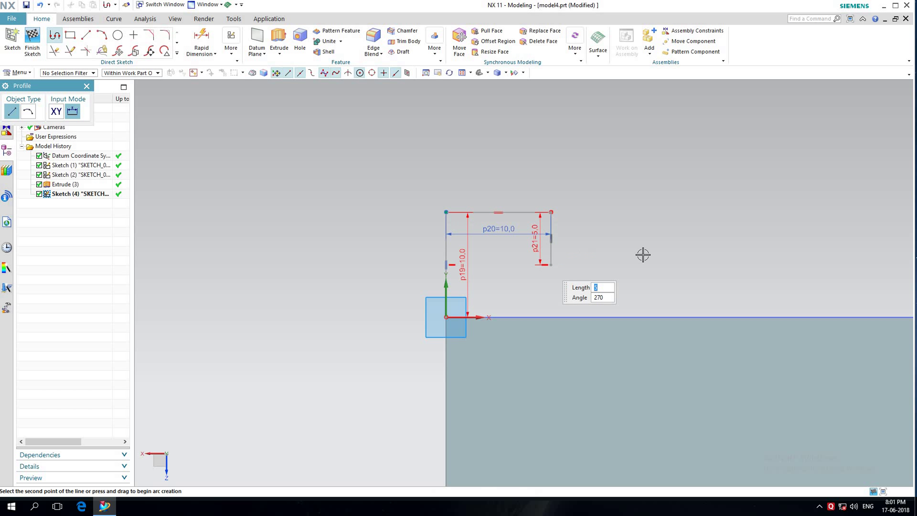
scroll(656, 261, "down", 4)
scroll(655, 261, "up", 2)
scroll(658, 260, "up", 1)
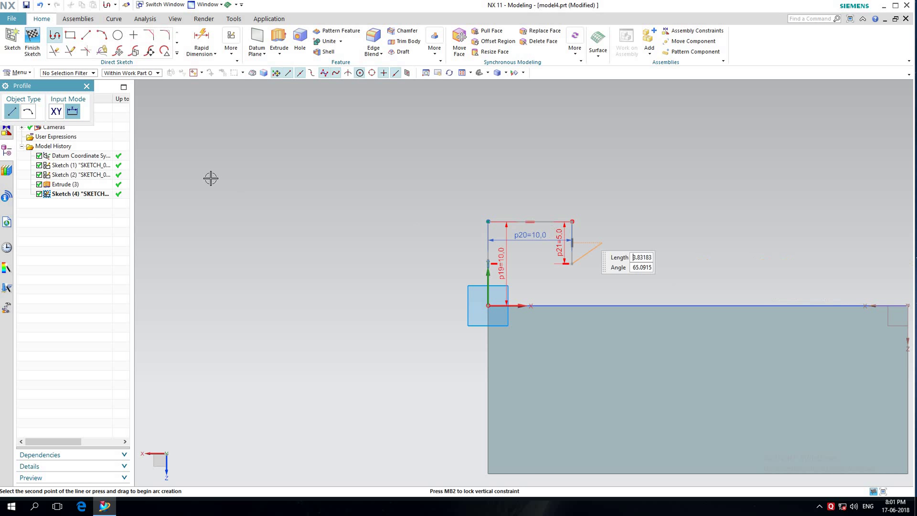
left_click(86, 85)
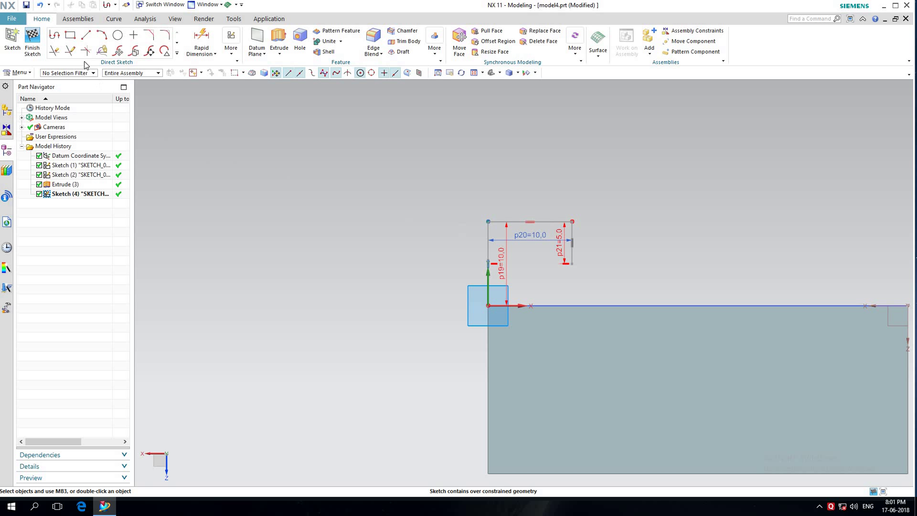
Delete the over-constraining 5 mm dimension p21 and dismiss the warning
scroll(577, 225, "up", 2)
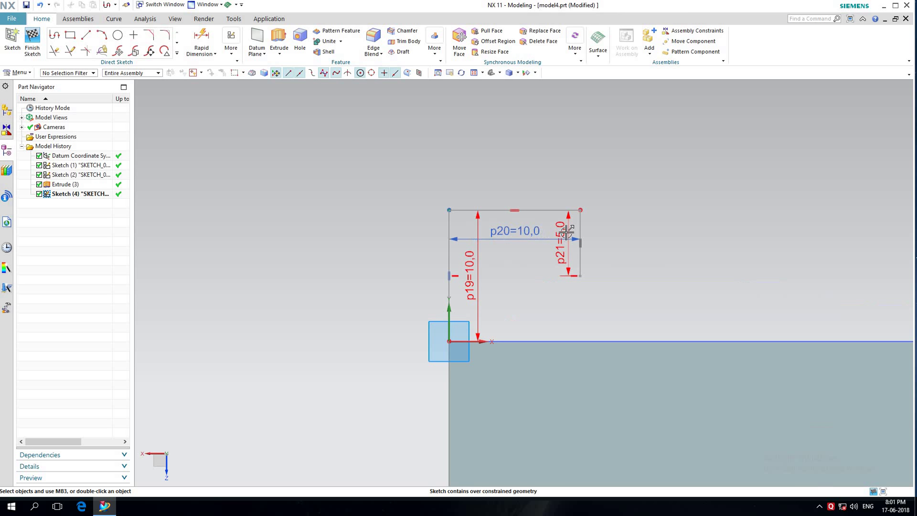
right_click(561, 235)
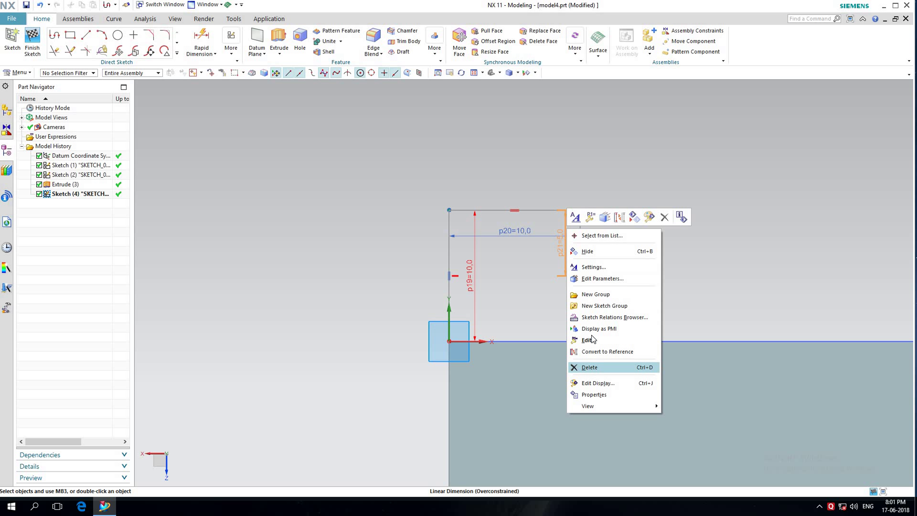
left_click(590, 367)
left_click(456, 270)
scroll(546, 267, "down", 3)
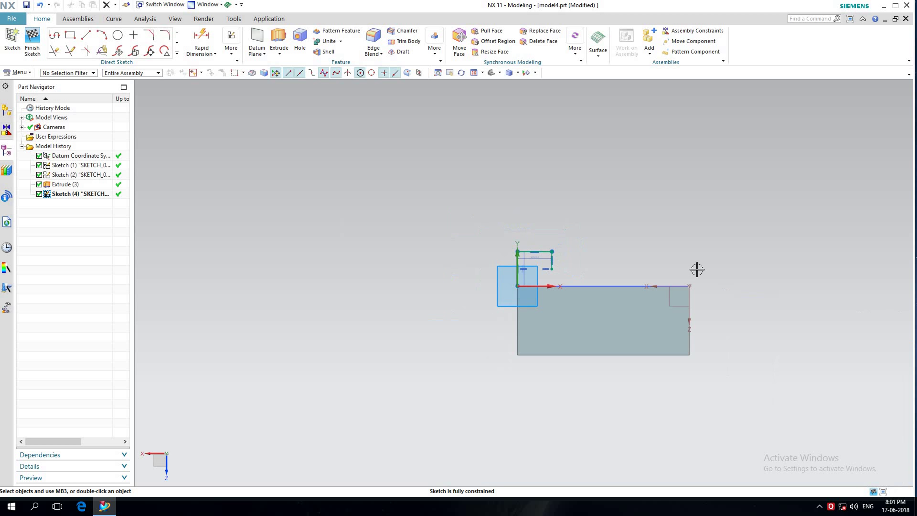
scroll(697, 269, "up", 1)
scroll(697, 267, "up", 1)
left_click(54, 34)
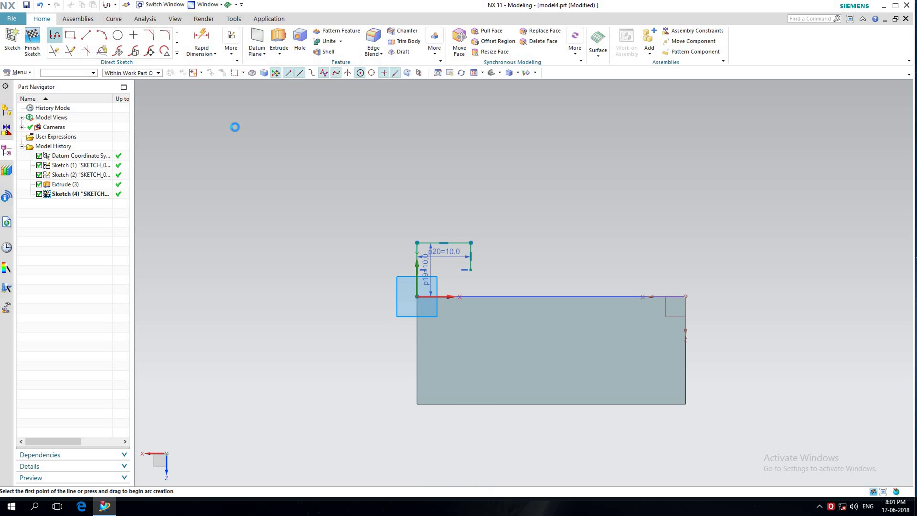
Draw a matching right step (10 up, 10 left, 5 down) joined back to the left step
left_click(686, 296)
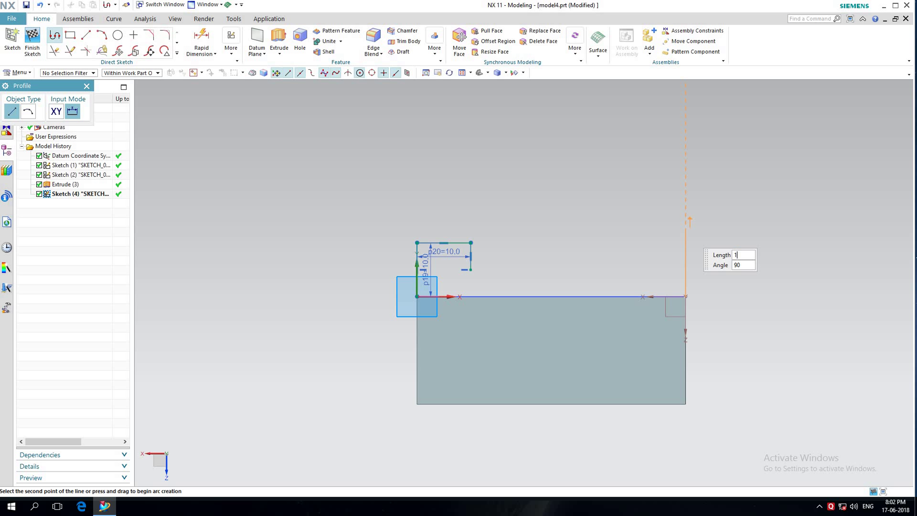
left_click(688, 233)
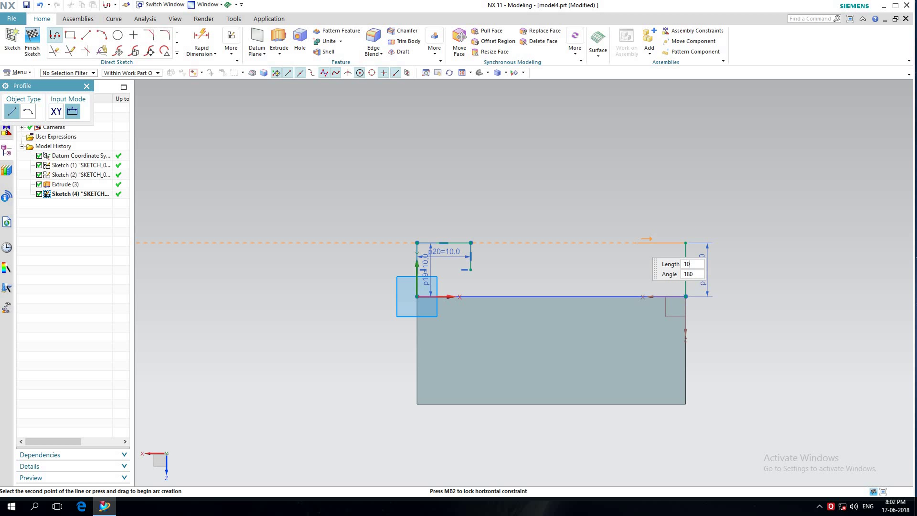
left_click(632, 242)
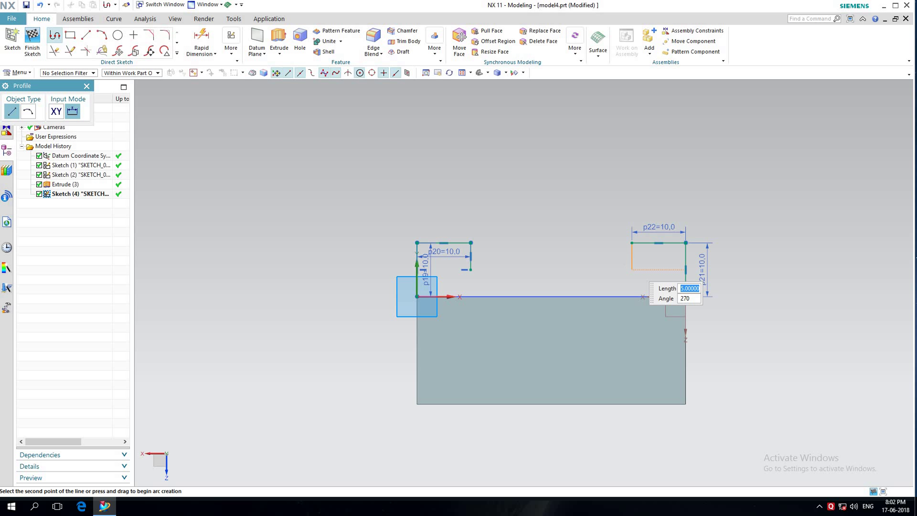
left_click(633, 268)
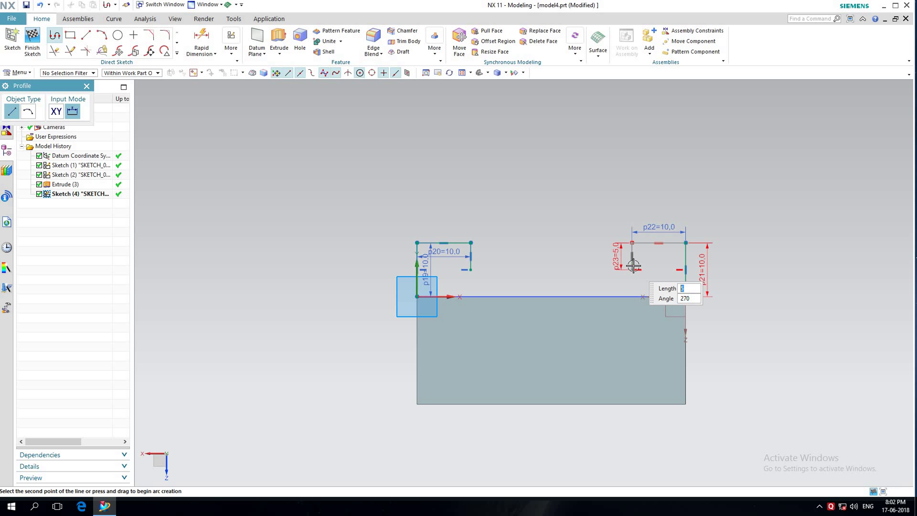
left_click(470, 269)
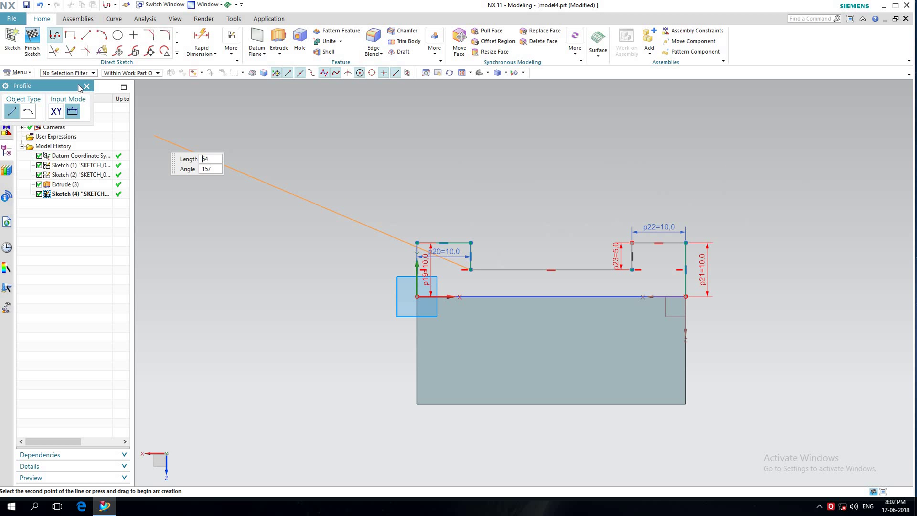
key("Escape")
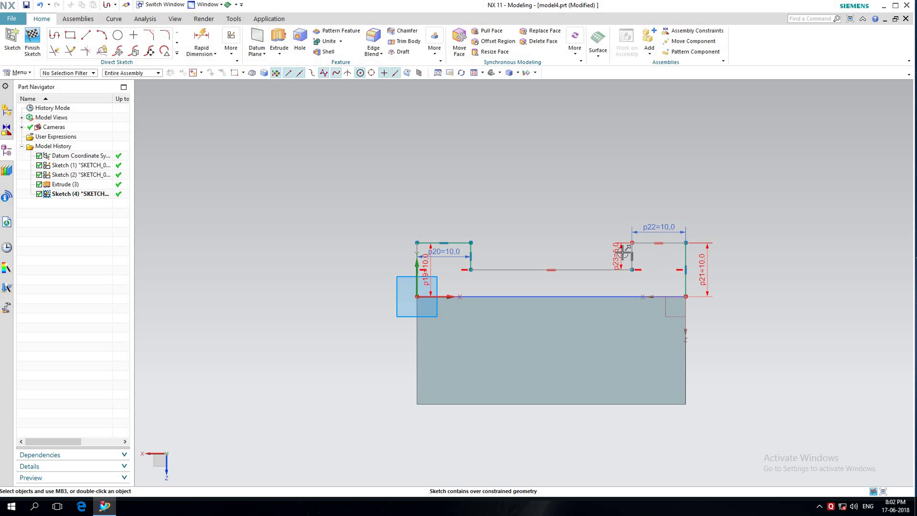
Delete the right step's p23 and p21 dimensions, acknowledging each notice
right_click(624, 253)
left_click(650, 392)
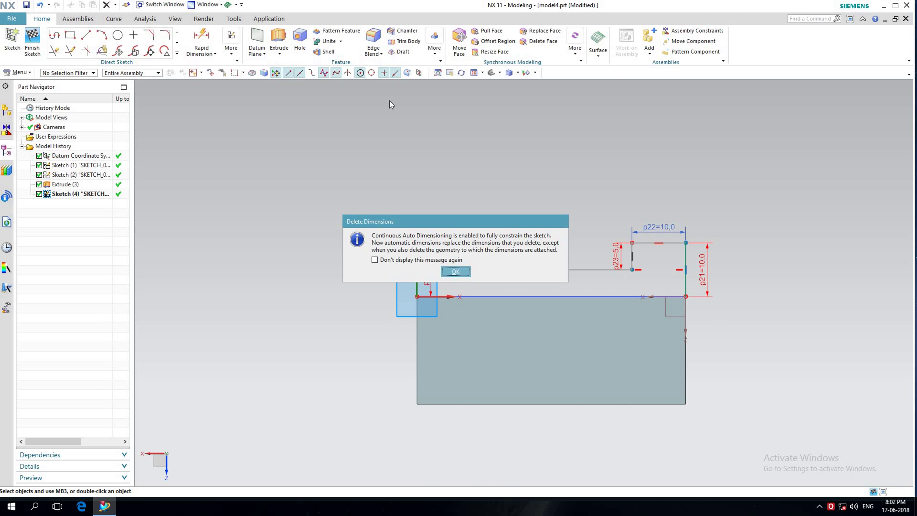
left_click(455, 270)
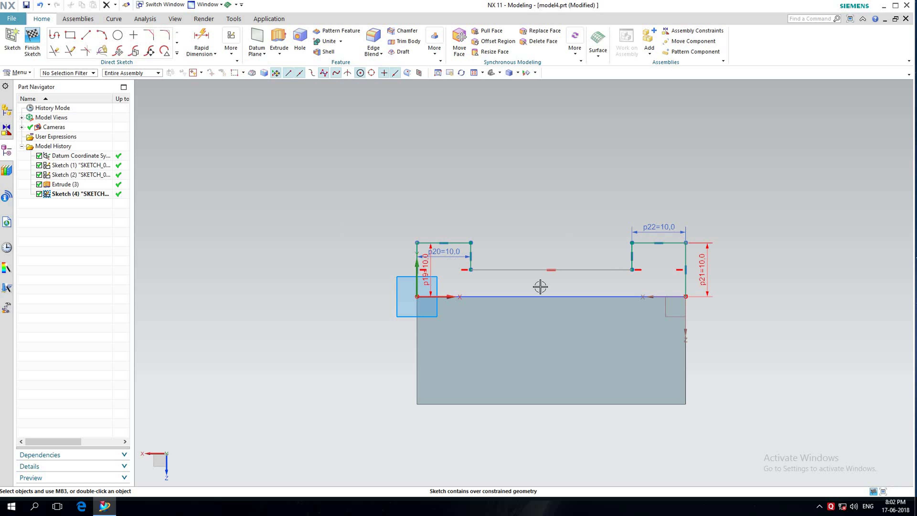
right_click(707, 261)
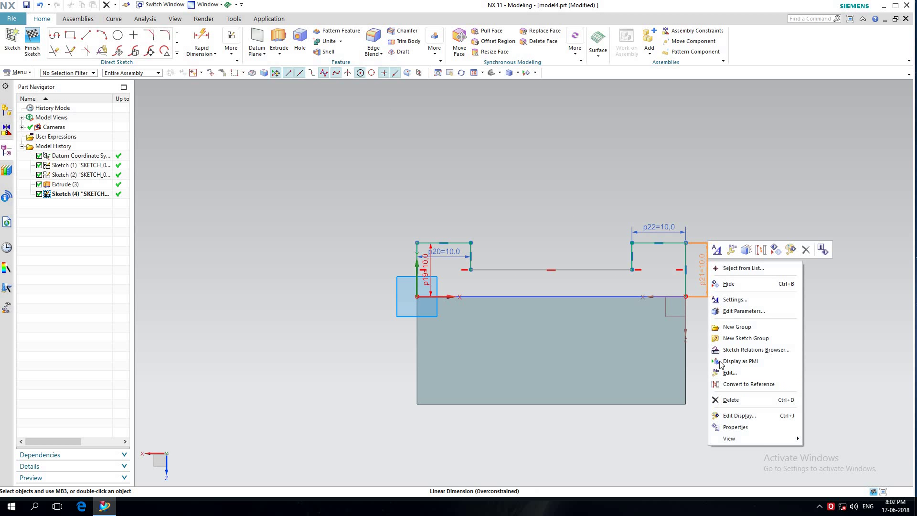
left_click(720, 400)
left_click(456, 271)
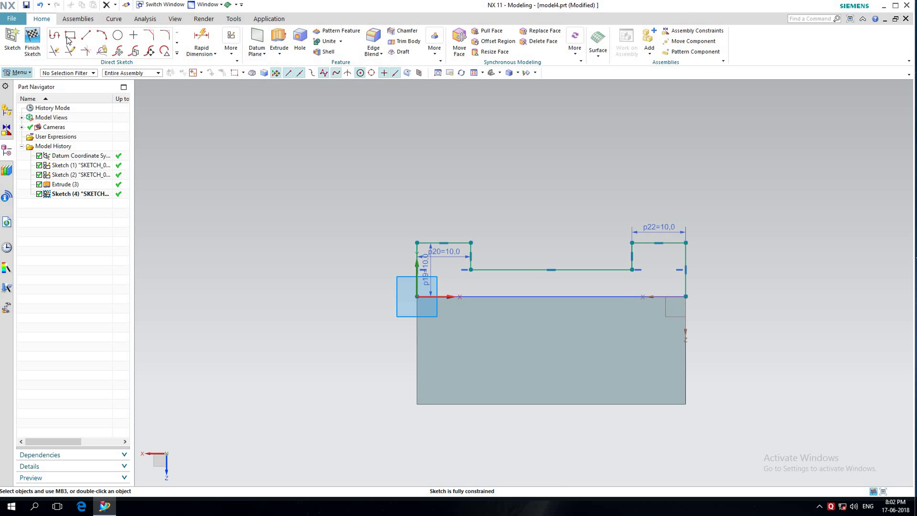
Draw a base line from the sketch origin to the right base corner, then finish Sketch (4)
left_click(86, 35)
scroll(408, 284, "down", 1)
scroll(408, 284, "up", 2)
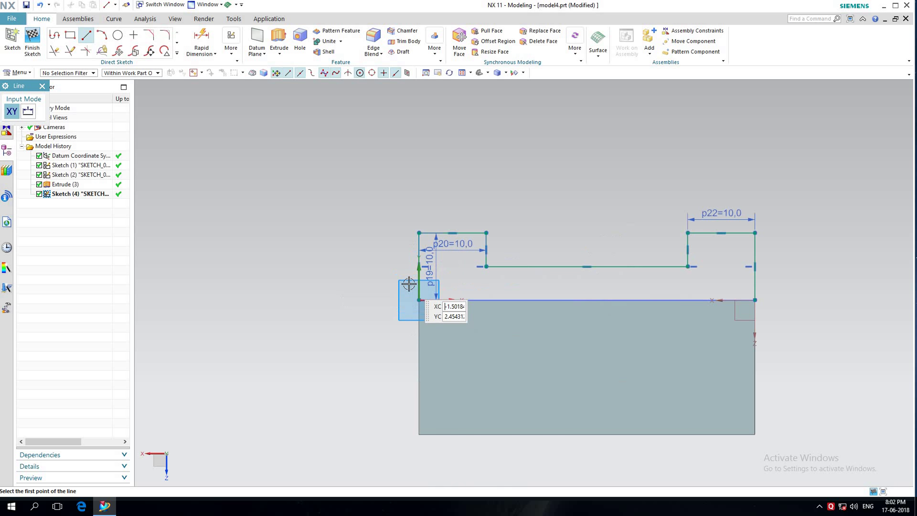
scroll(411, 289, "up", 2)
left_click(428, 315)
scroll(428, 315, "down", 4)
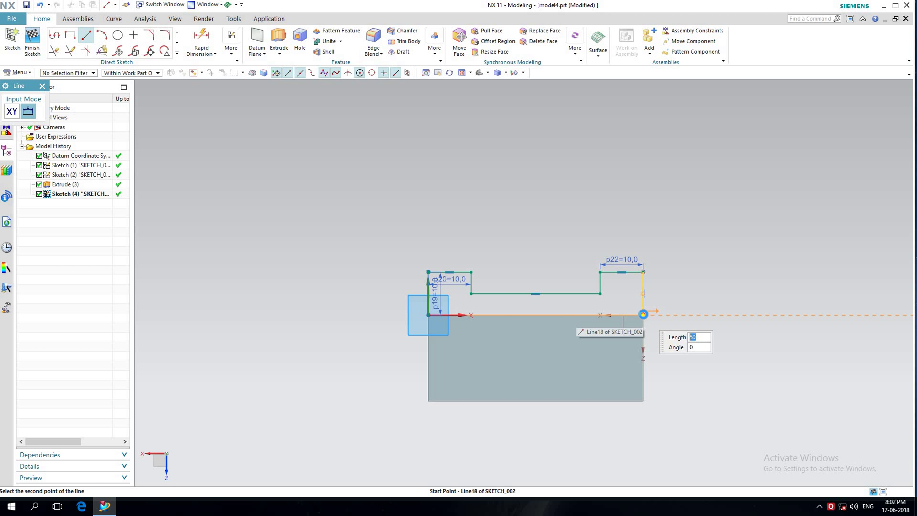
left_click(644, 314)
left_click(44, 86)
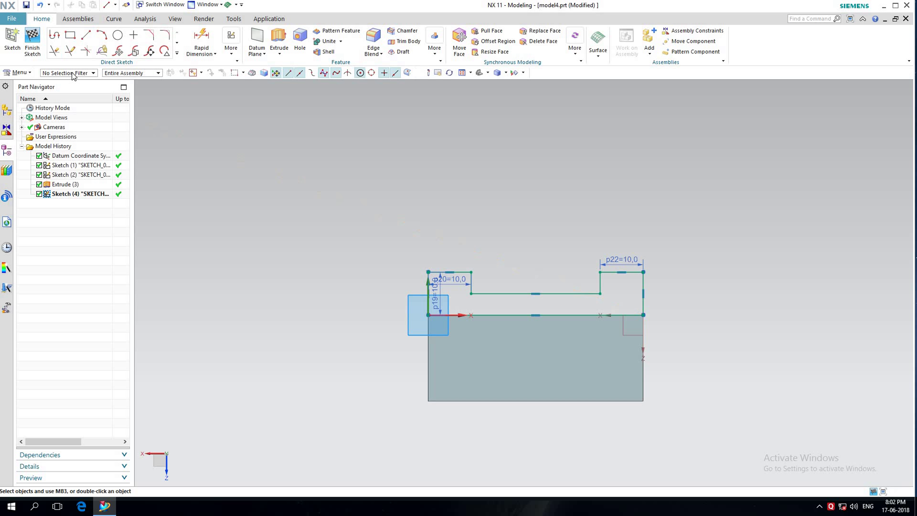
left_click(32, 39)
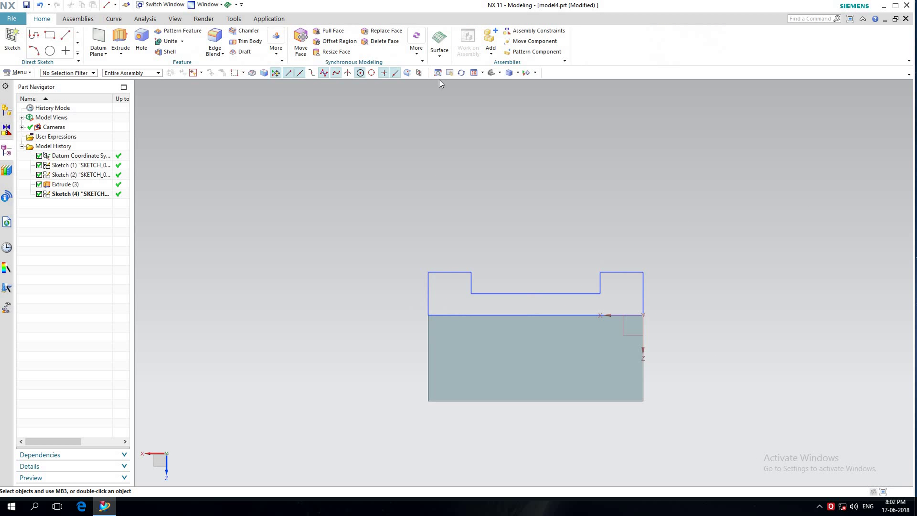
Zoom into the V-block and orbit it to an isometric 3-D view for an extrusion
left_click(461, 73)
left_click_drag(438, 163, 476, 196)
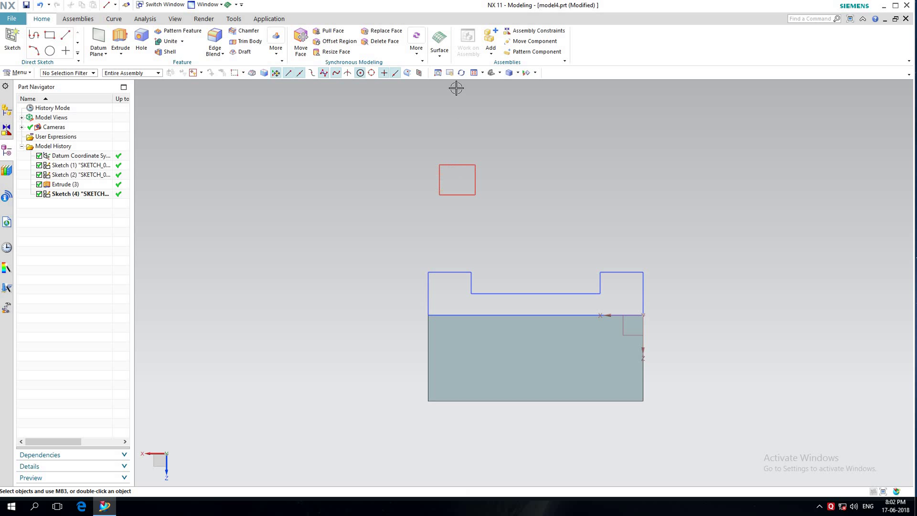
left_click(461, 73)
left_click_drag(459, 166, 492, 196)
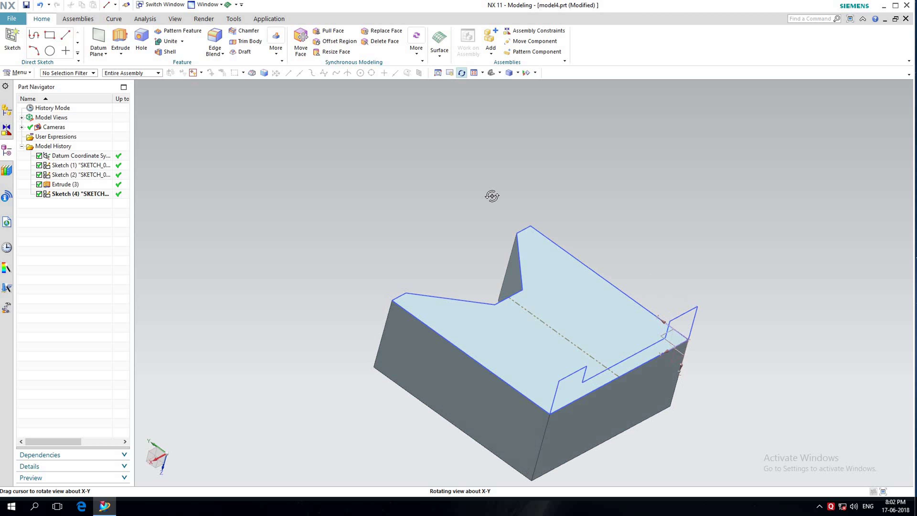
left_click_drag(487, 196, 486, 196)
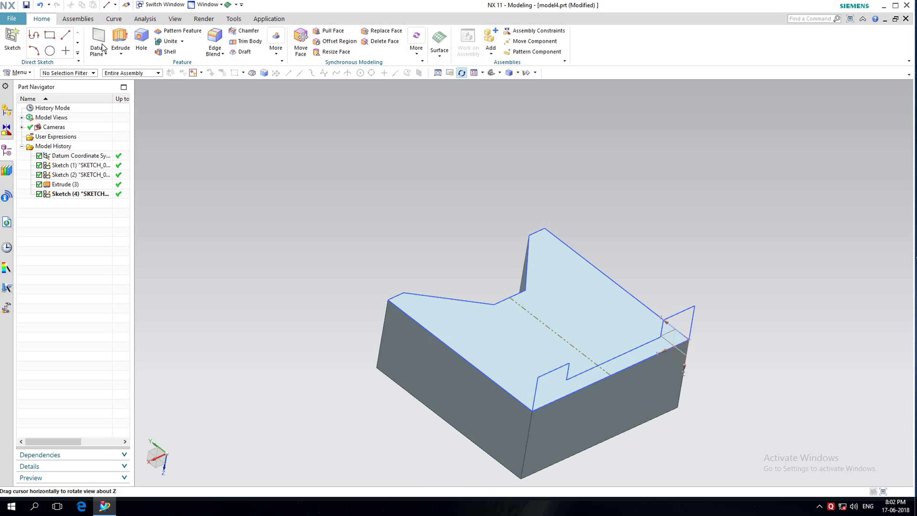
left_click(120, 40)
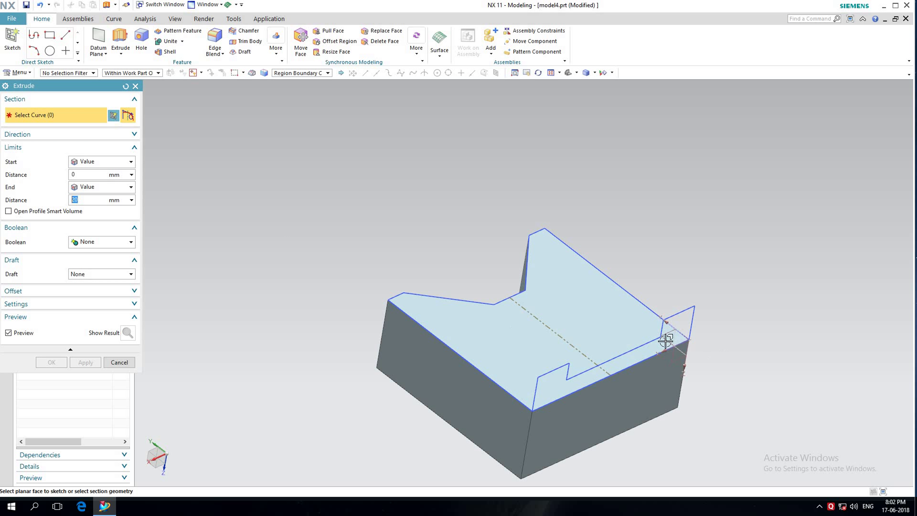
Select the stepped sketch as the extrude section and set Start to Until Selected
left_click(676, 324)
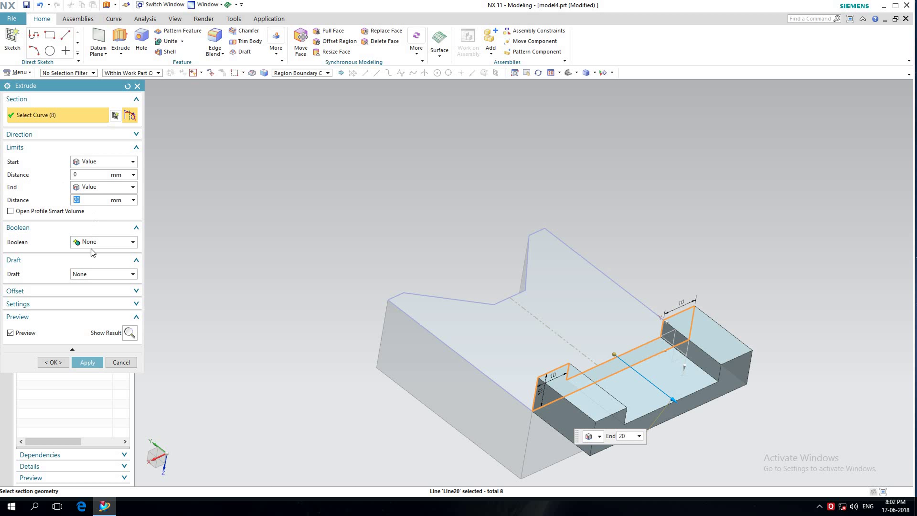
mouse_move(614, 354)
left_mouse_down()
mouse_move(524, 291)
mouse_move(566, 322)
mouse_move(534, 312)
left_mouse_up()
left_click(114, 161)
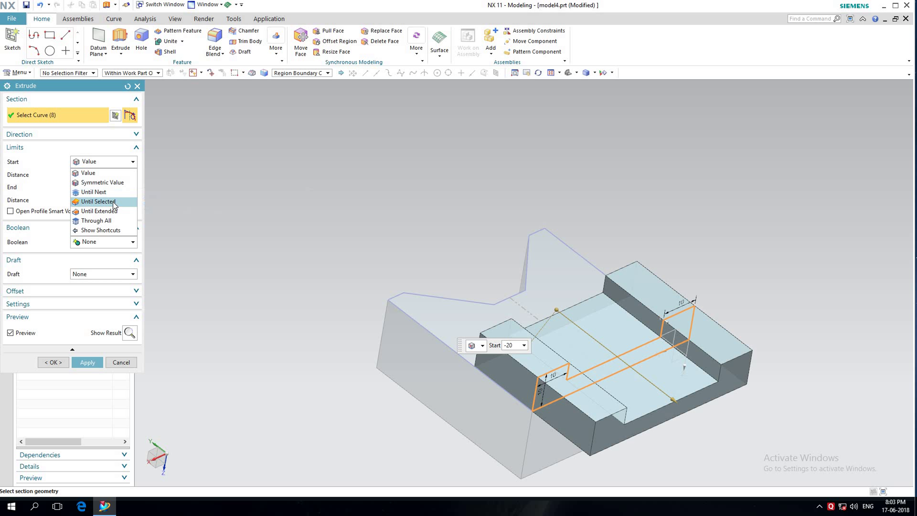
left_click(113, 201)
Pick a block face as the start limit, edit the end distance, then cancel the extrusion
left_click(538, 72)
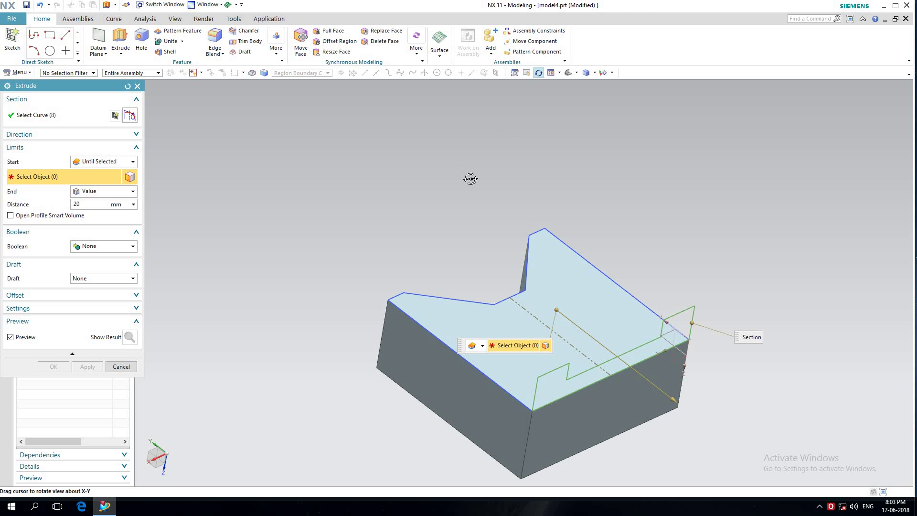
left_click_drag(484, 193, 494, 292)
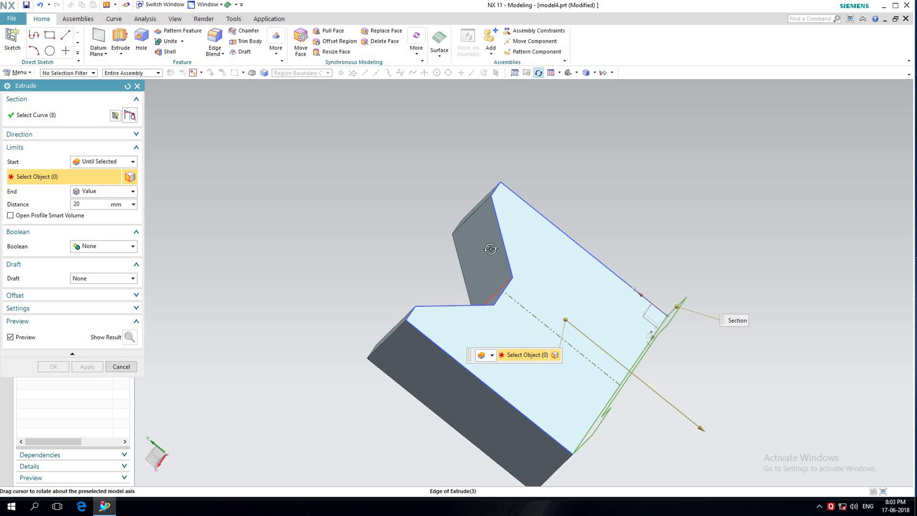
left_click(539, 74)
key("Escape")
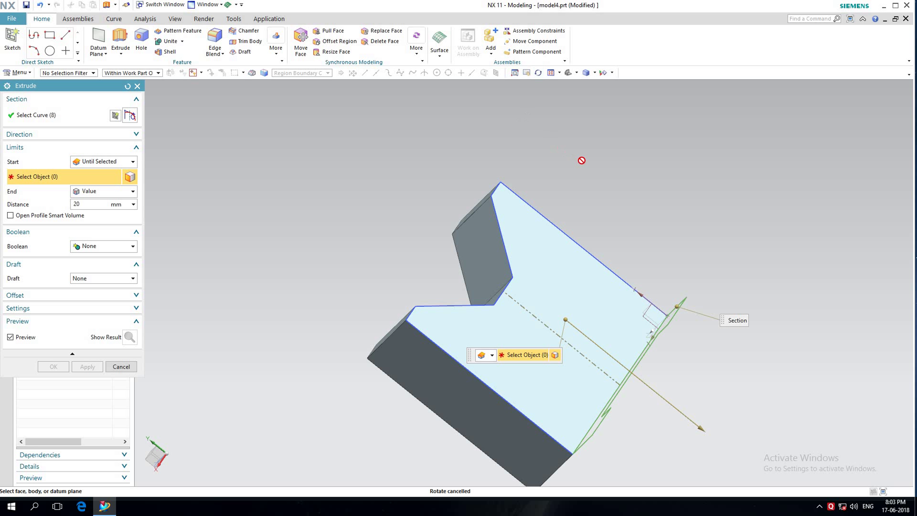
left_click_drag(505, 143, 545, 102)
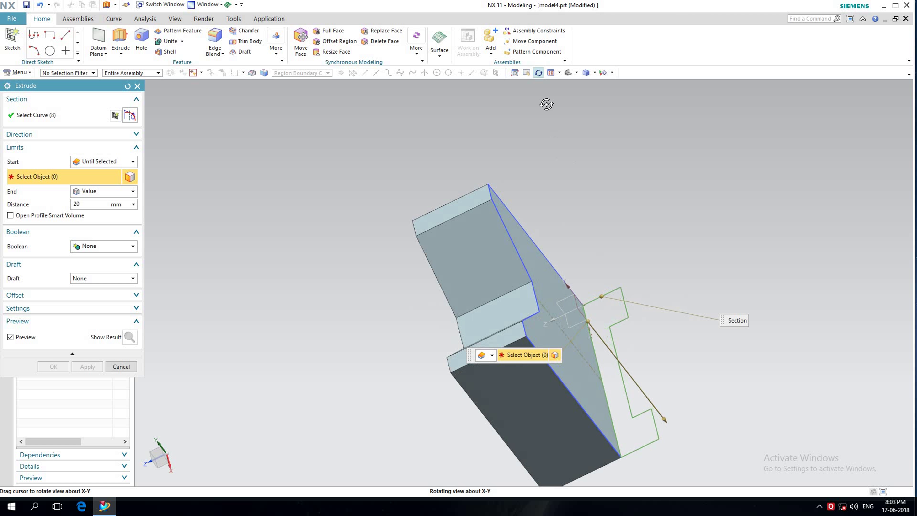
key("Escape")
left_click(505, 309)
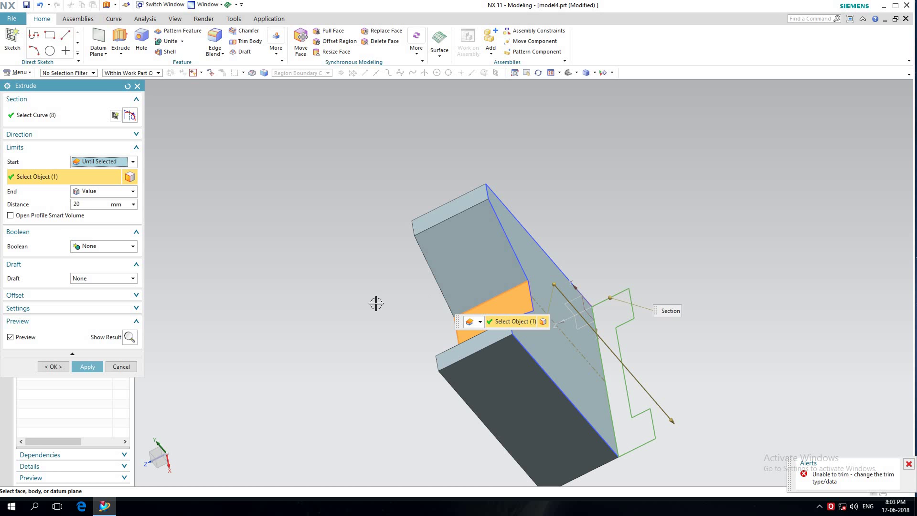
left_click(79, 204)
type("5")
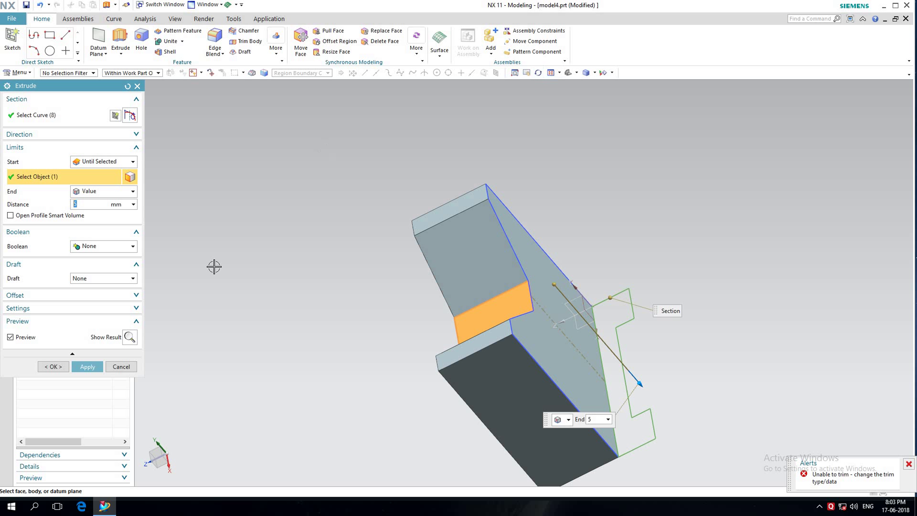
left_click(121, 366)
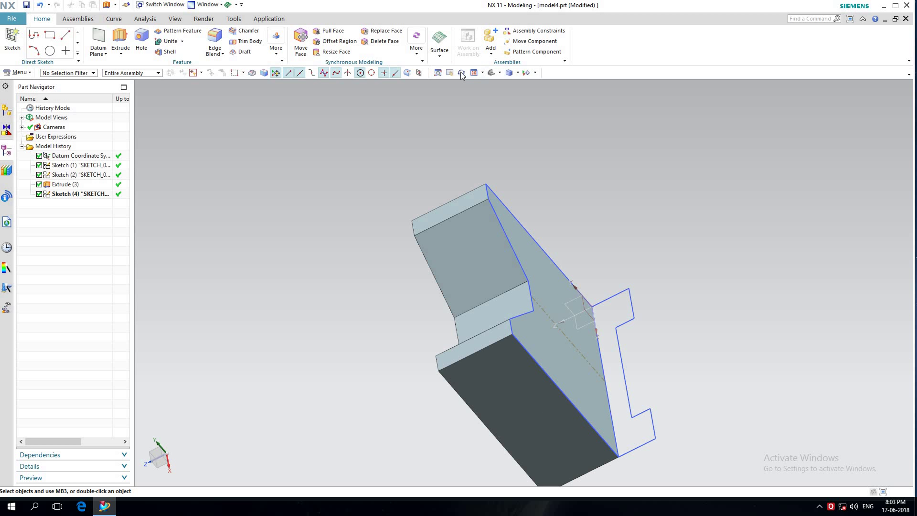
Extrude the stepped sketch again from a top view, with the direction reversed
left_click(461, 72)
mouse_move(692, 192)
left_mouse_down()
mouse_move(681, 162)
mouse_move(580, 149)
left_mouse_up()
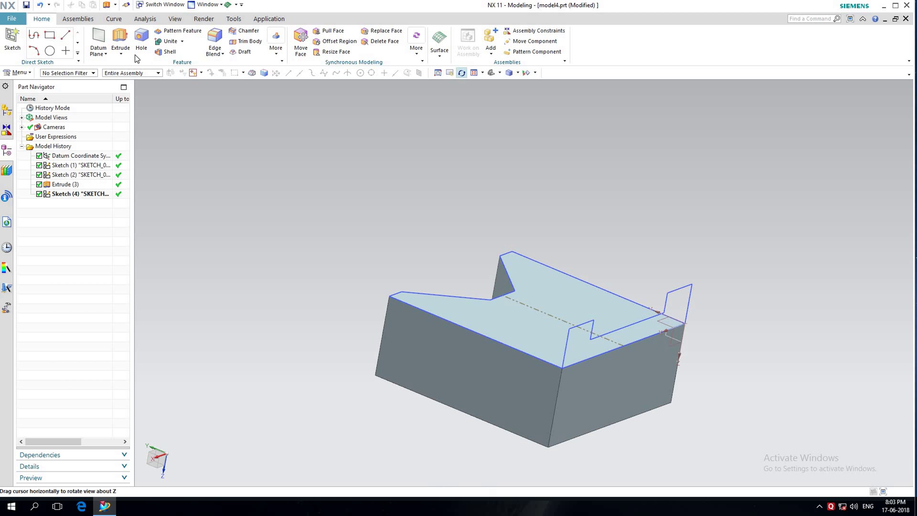
left_click(121, 39)
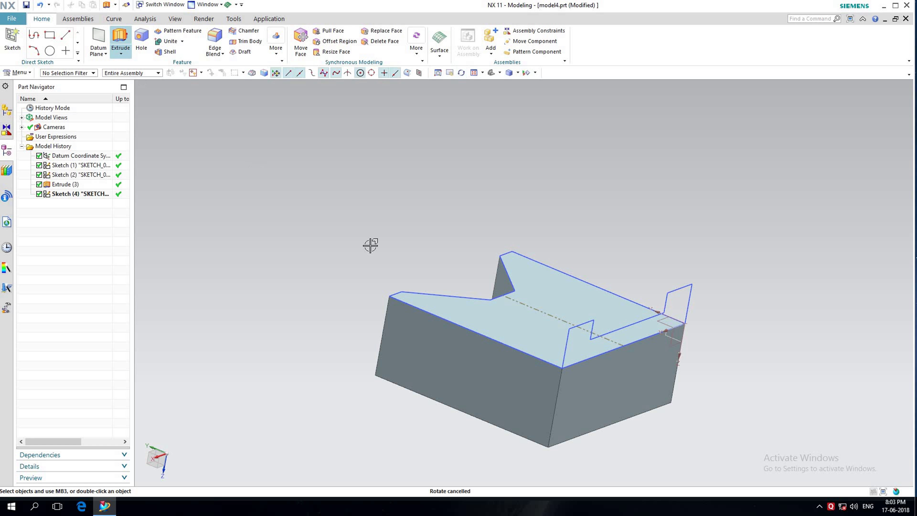
left_click(578, 336)
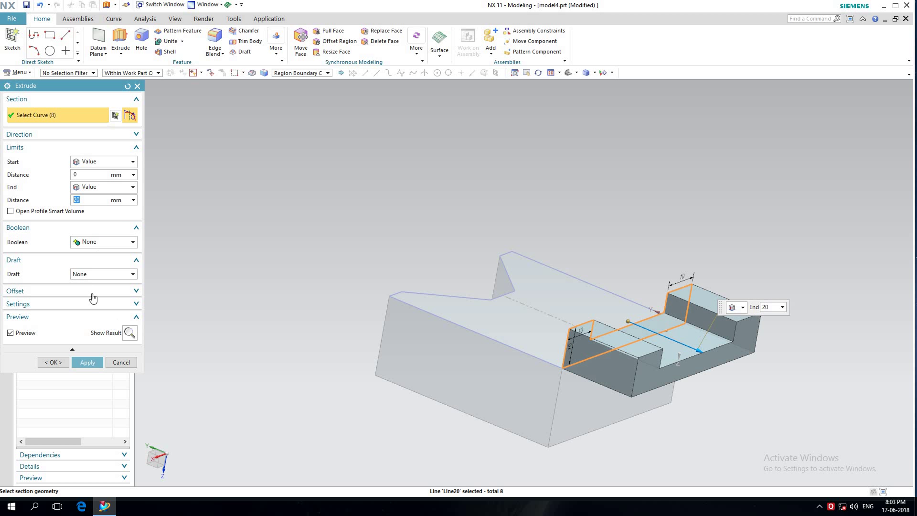
left_click(139, 292)
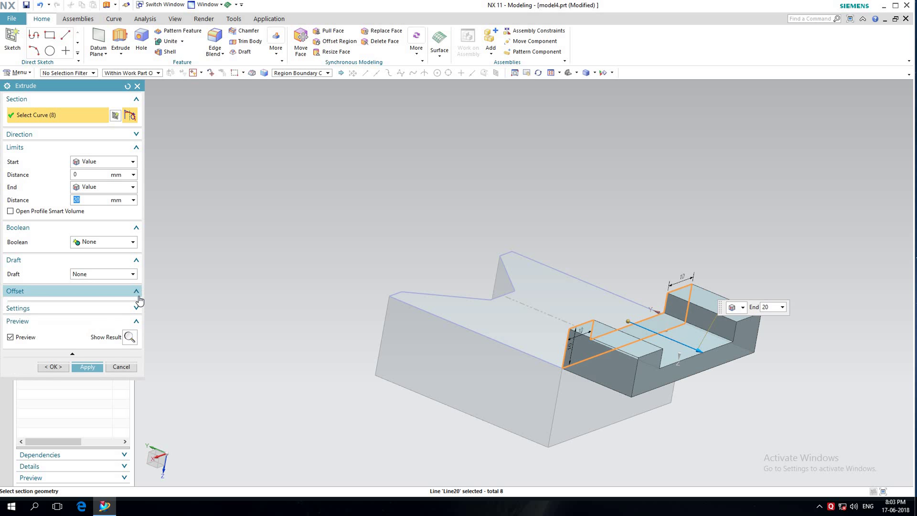
left_click(136, 322)
left_click(137, 147)
left_click(136, 134)
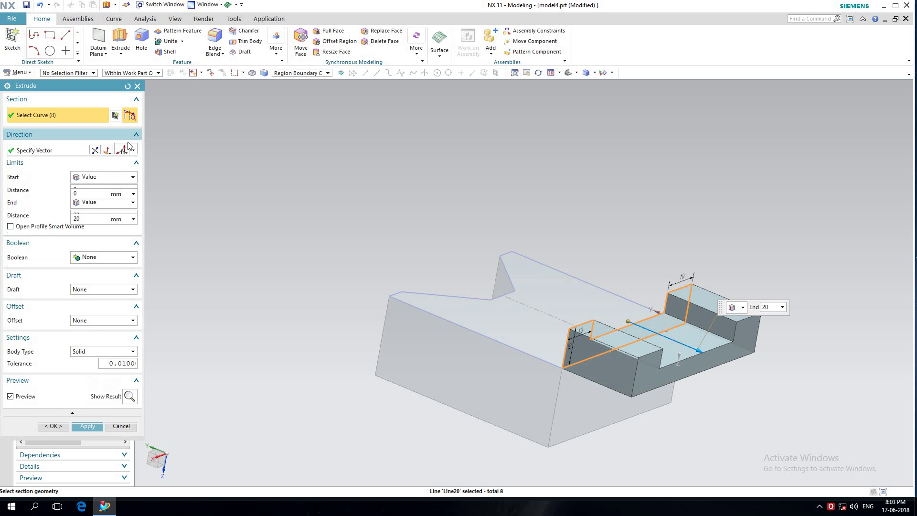
left_click(99, 151)
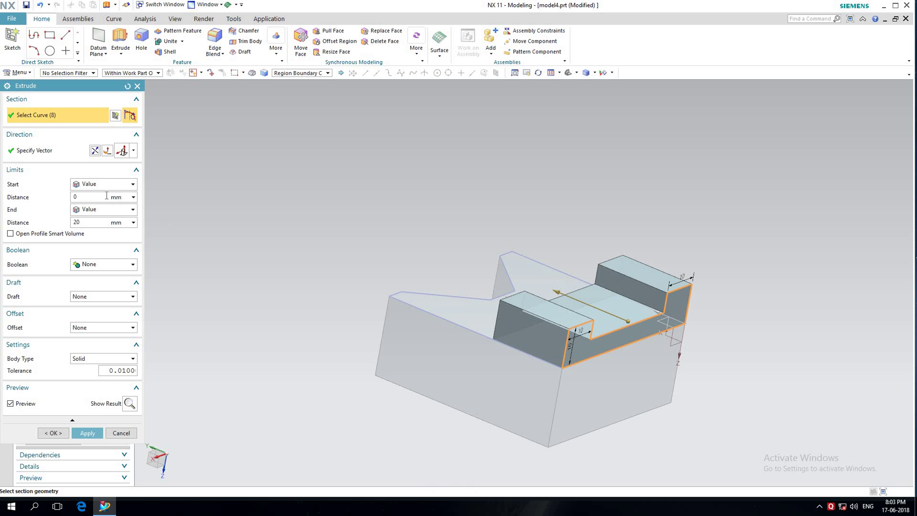
Set the extrusion Start 25 mm, End 35 mm, Boolean Unite, and apply it
left_click(82, 223)
type("5")
key("Return")
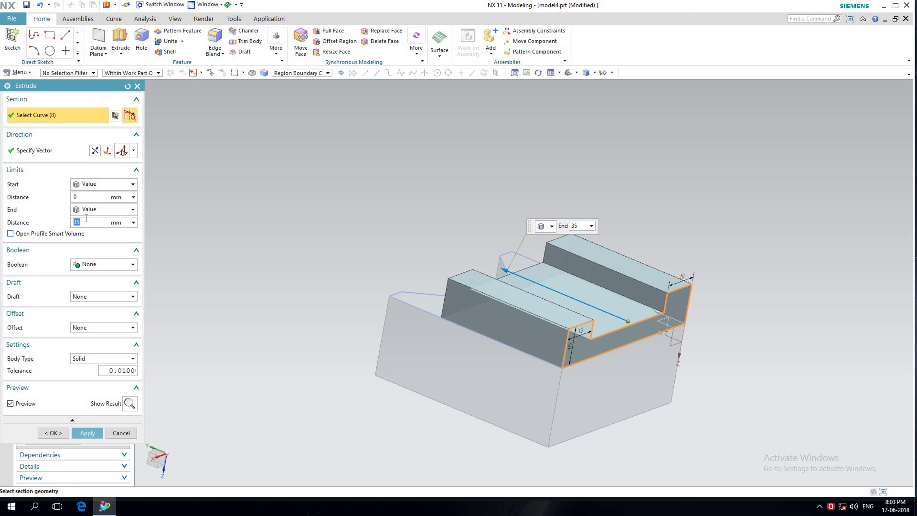
left_click(85, 197)
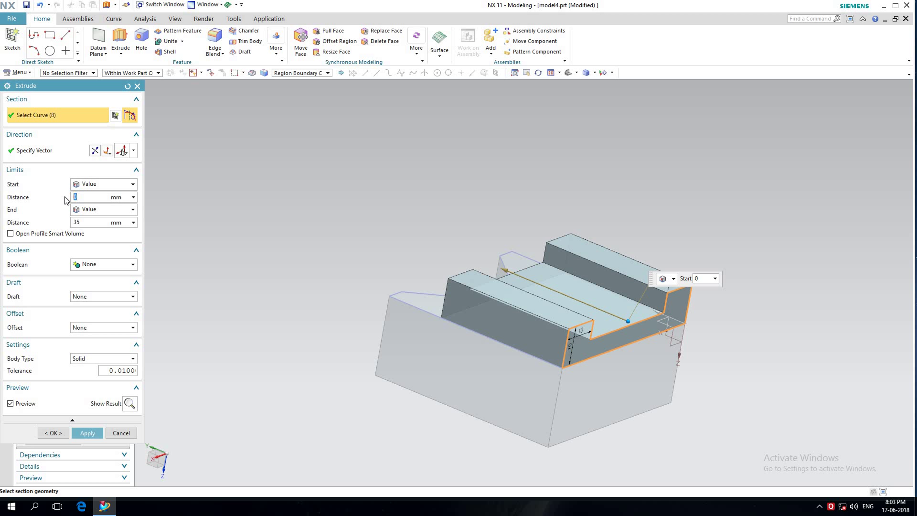
type("25")
key("Return")
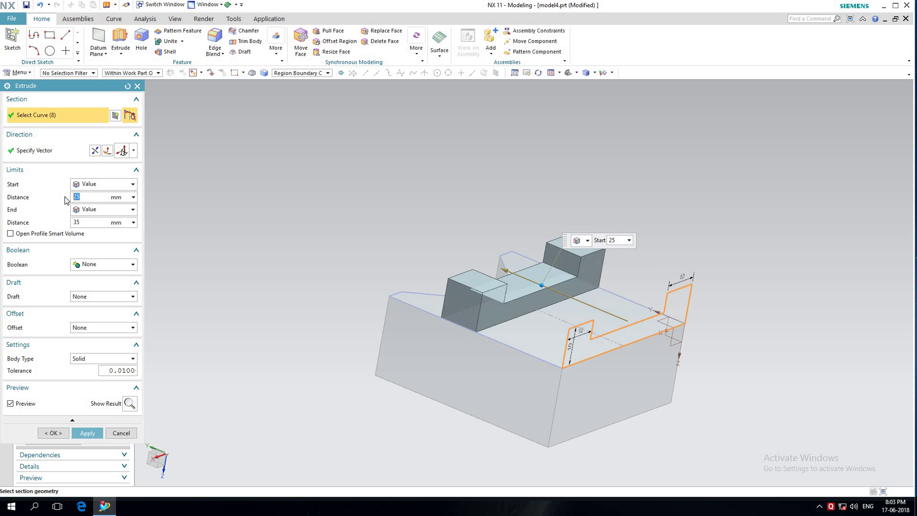
left_click(101, 266)
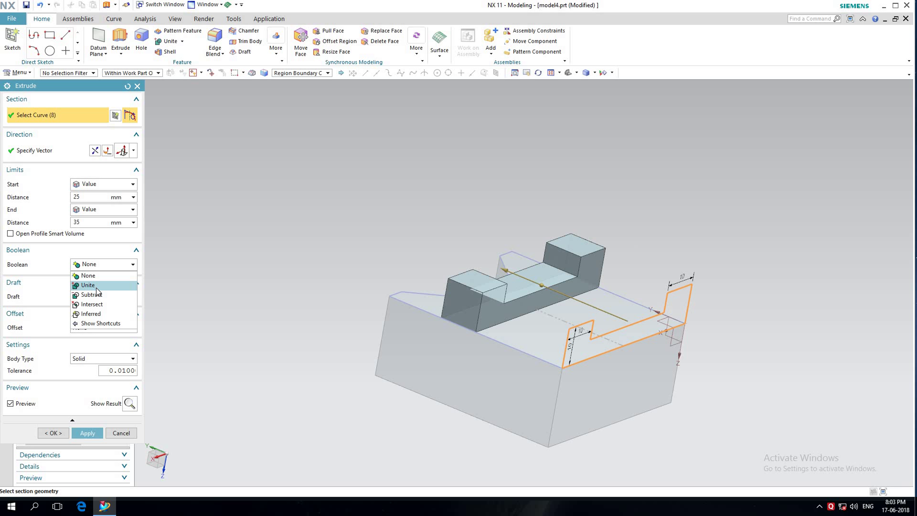
left_click(96, 284)
left_click(87, 449)
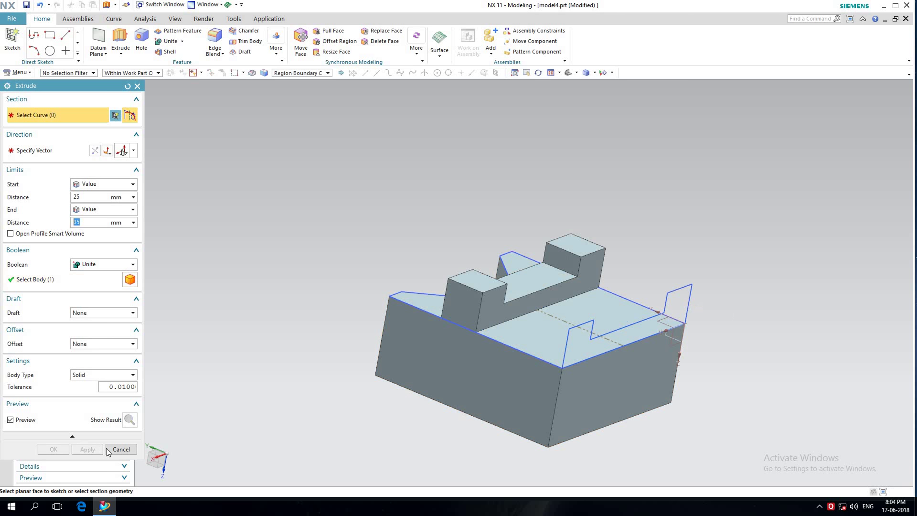
left_click(121, 449)
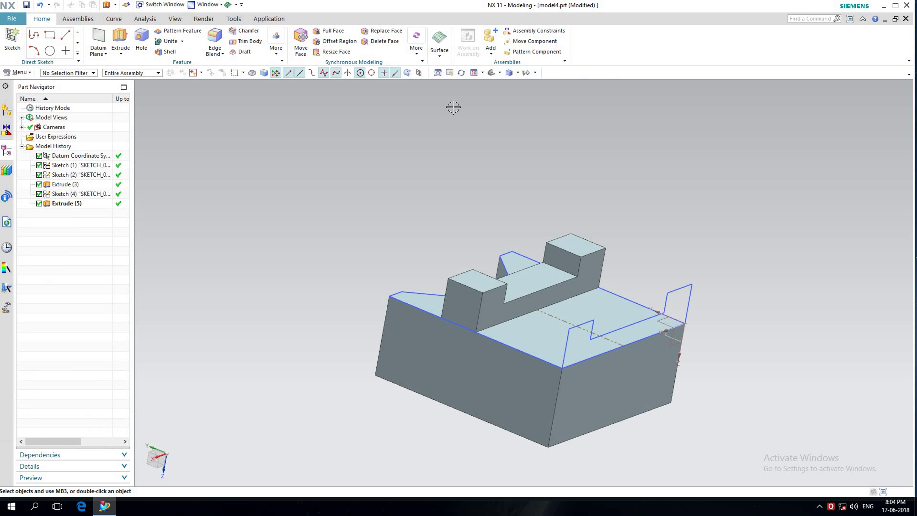
Hide Sketch (4) and Sketch (2) through their right-click menus and collapse the ribbon
right_click(697, 286)
key("Escape")
mouse_move(510, 158)
left_mouse_down()
mouse_move(527, 156)
mouse_move(522, 145)
mouse_move(500, 143)
left_mouse_up()
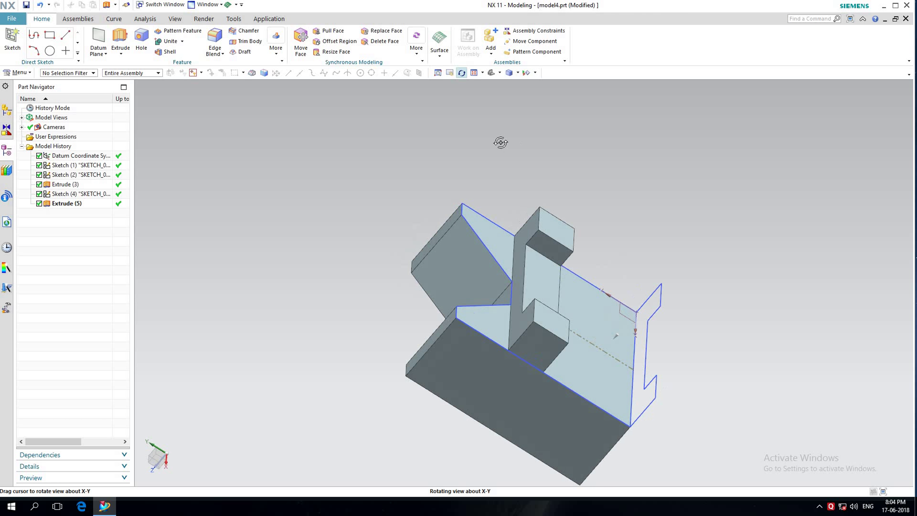
right_click(661, 304)
left_click(679, 69)
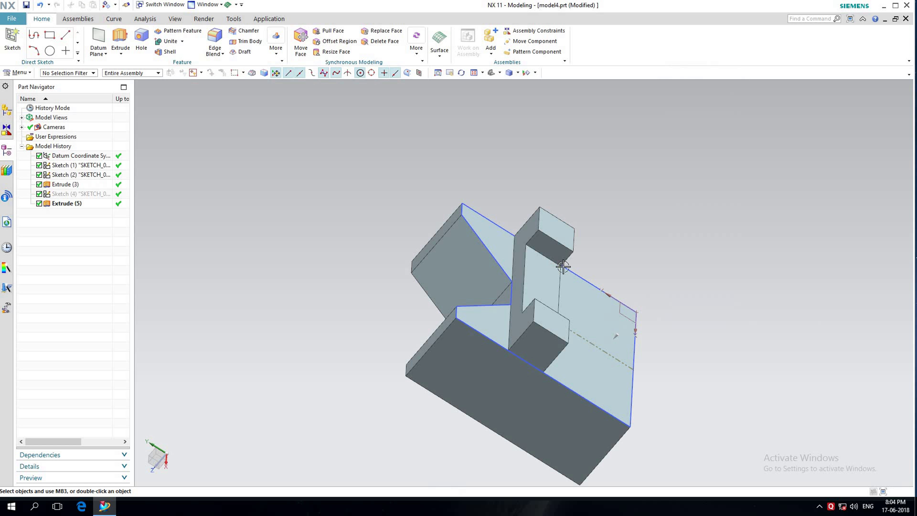
right_click(579, 274)
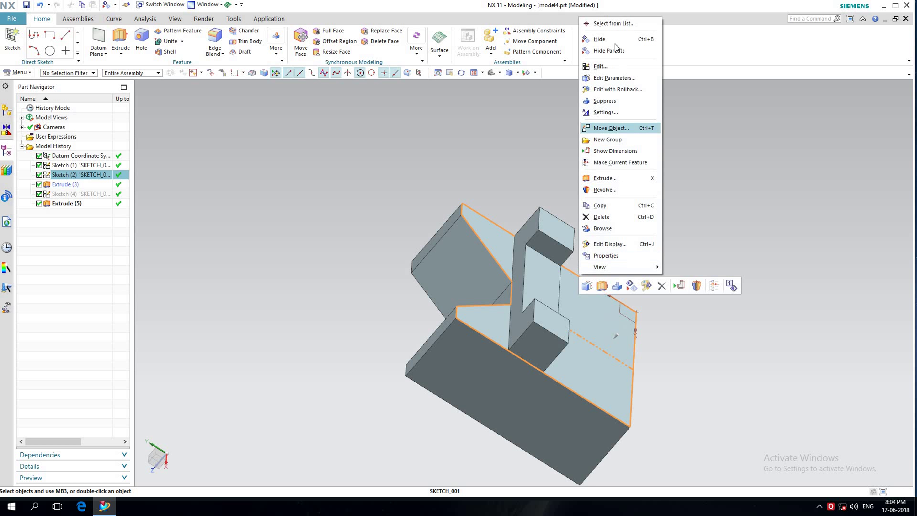
left_click(600, 39)
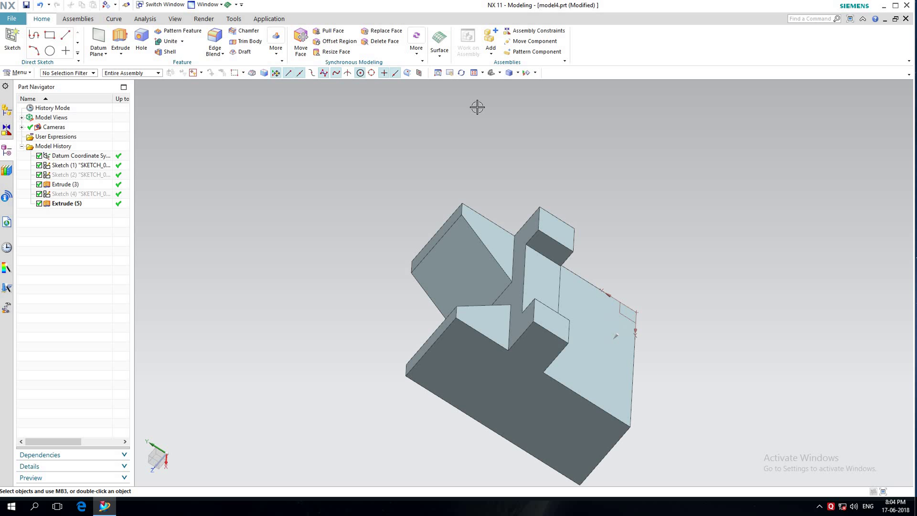
double_click(175, 18)
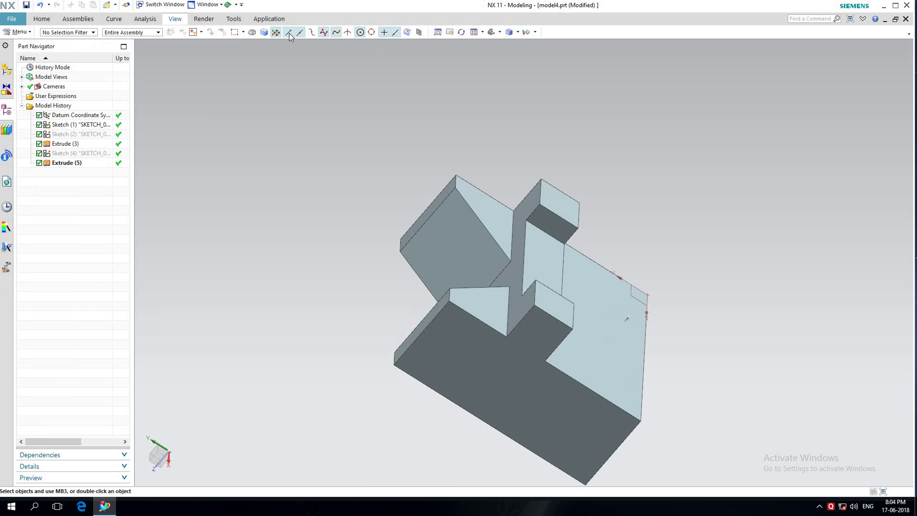
Change the solid body's display colour to Yellow with Edit Object Display
left_click(175, 19)
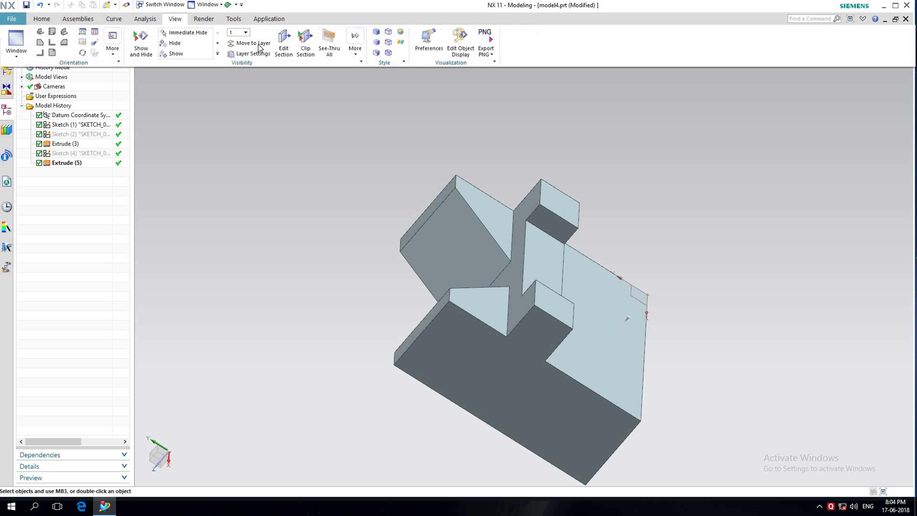
left_click(461, 41)
left_click(468, 205)
left_click(89, 330)
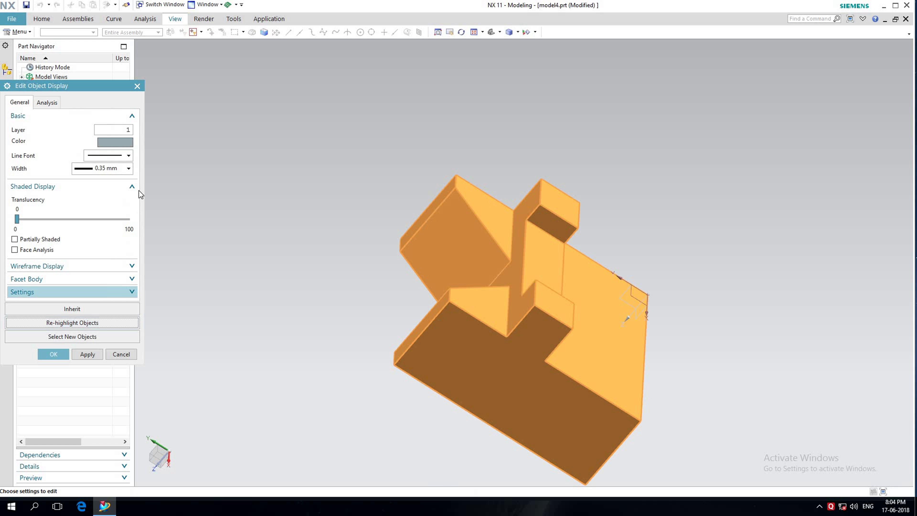
left_click(119, 142)
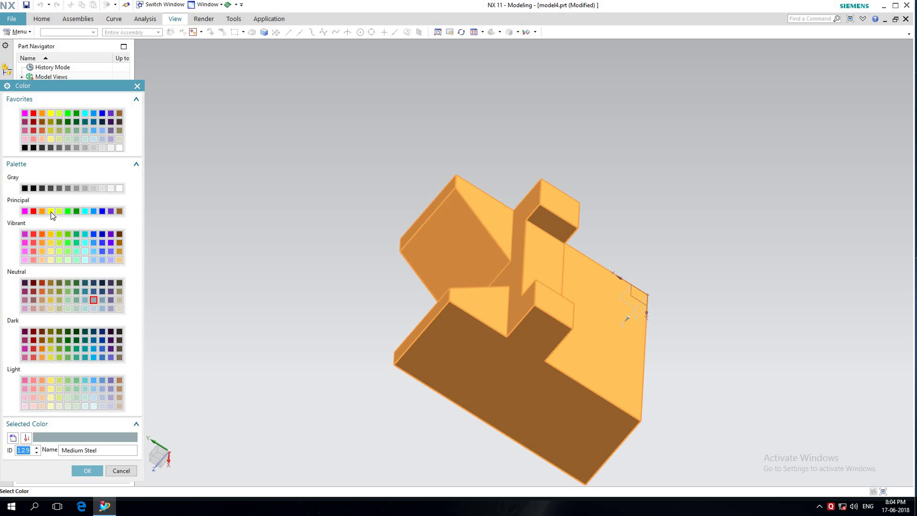
left_click(52, 212)
left_click(87, 471)
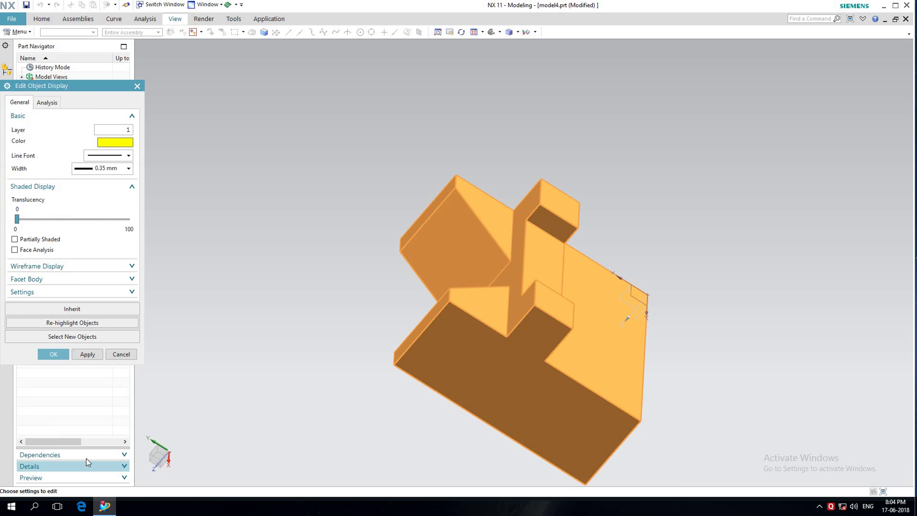
left_click(88, 354)
Close the display settings, orbit the yellow solid, and switch to Full Screen mode
left_click(121, 354)
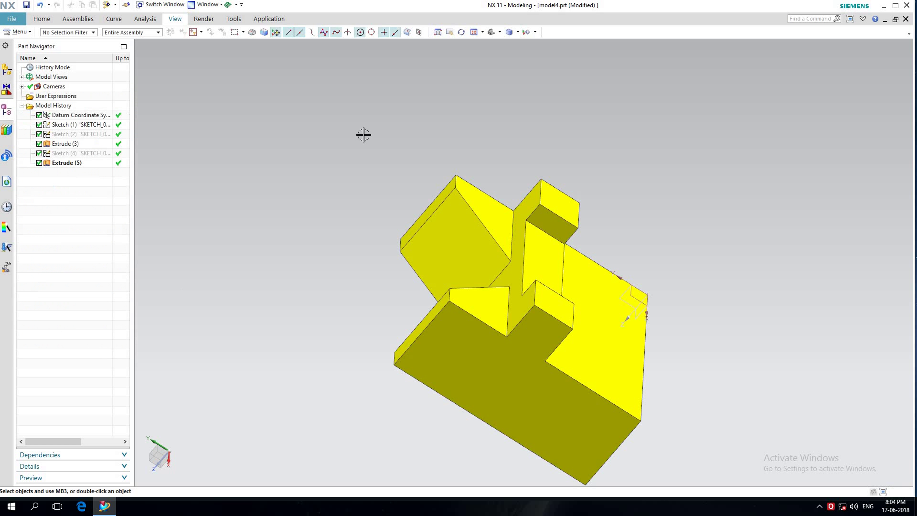
left_click(461, 31)
mouse_move(479, 109)
left_mouse_down()
mouse_move(605, 216)
mouse_move(686, 129)
mouse_move(704, 88)
mouse_move(725, 93)
mouse_move(720, 117)
left_mouse_up()
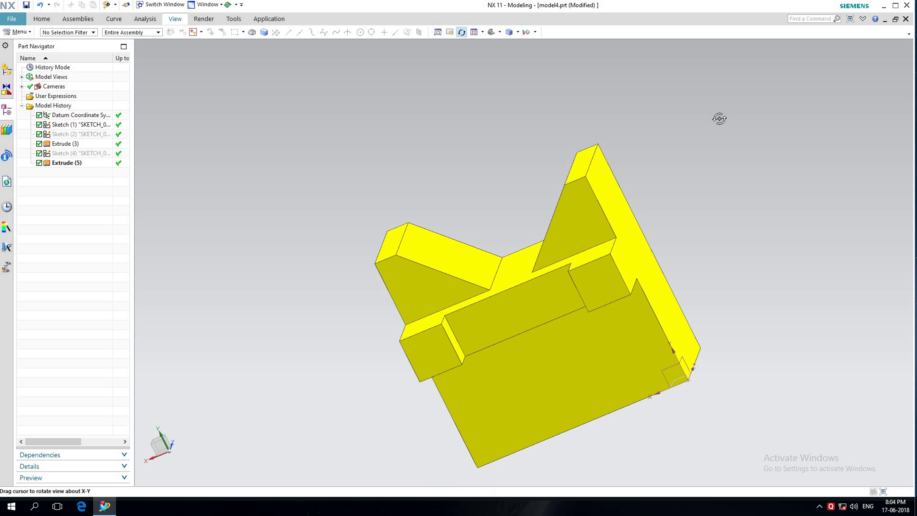
left_click(851, 21)
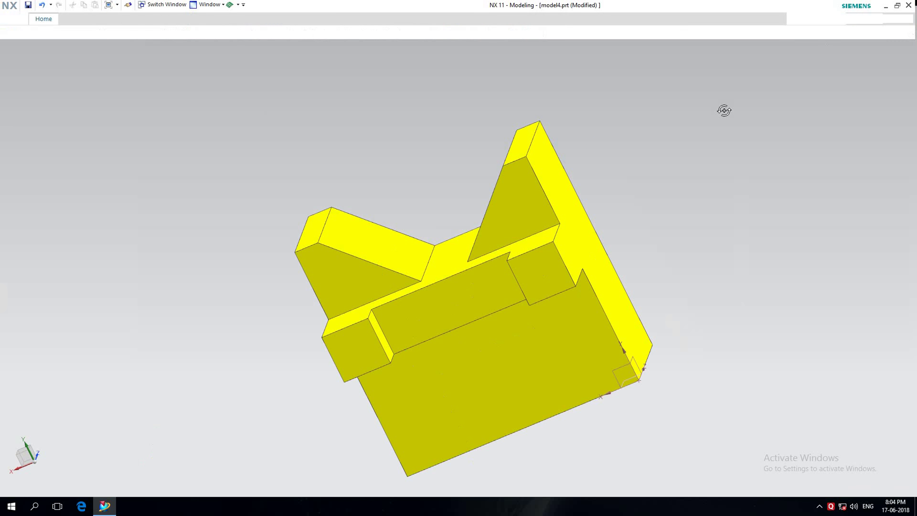